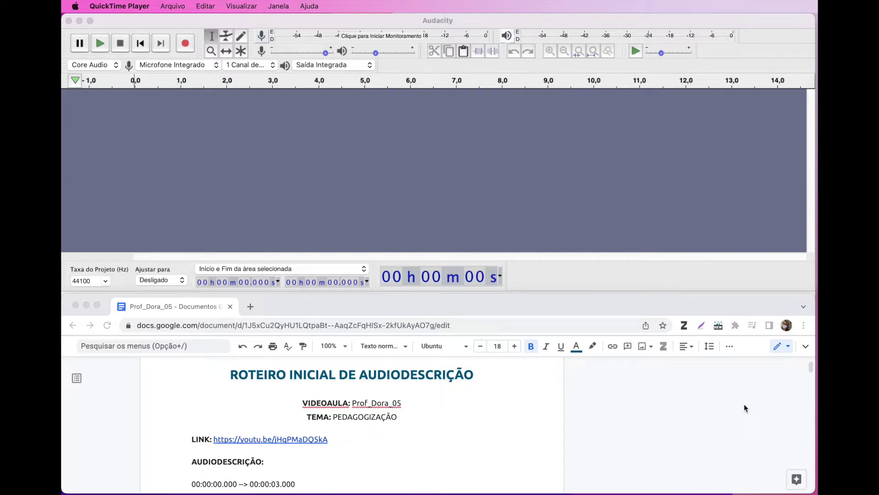
{"action": "left_click", "coordinate": [678, 24]}
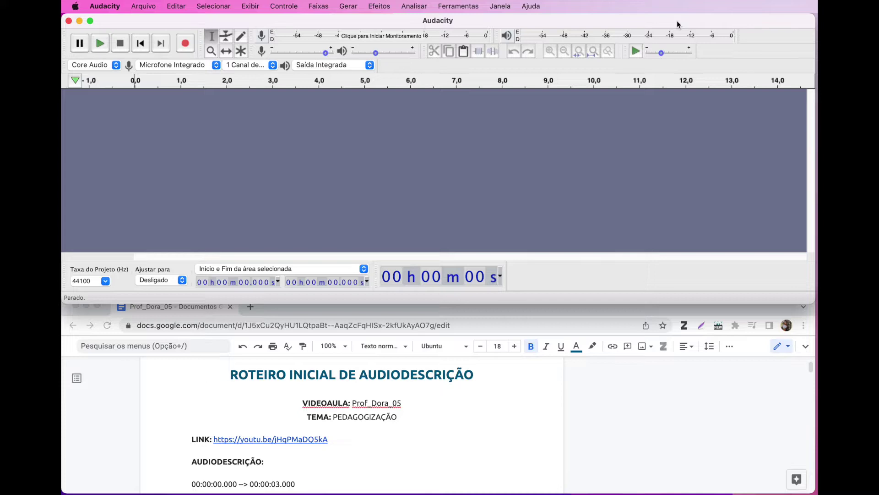
{"action": "left_click", "coordinate": [679, 401]}
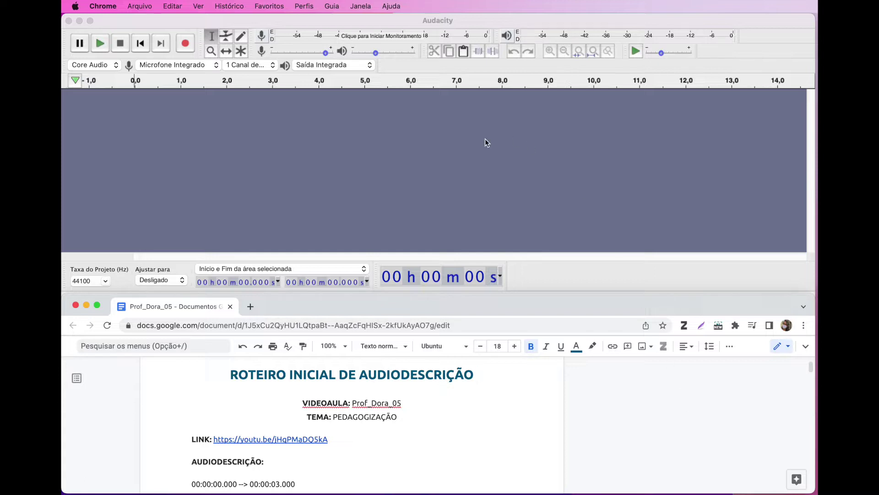
{"action": "left_click", "coordinate": [139, 7]}
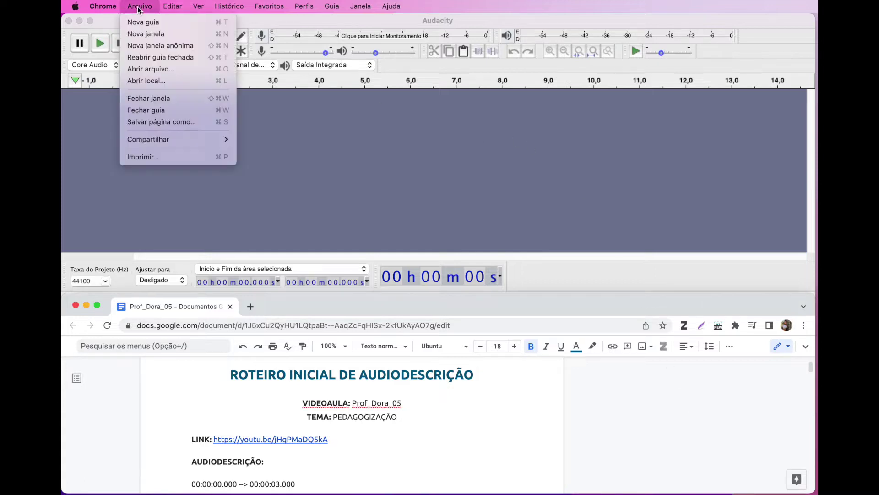
{"action": "mouse_move", "coordinate": [105, 7]}
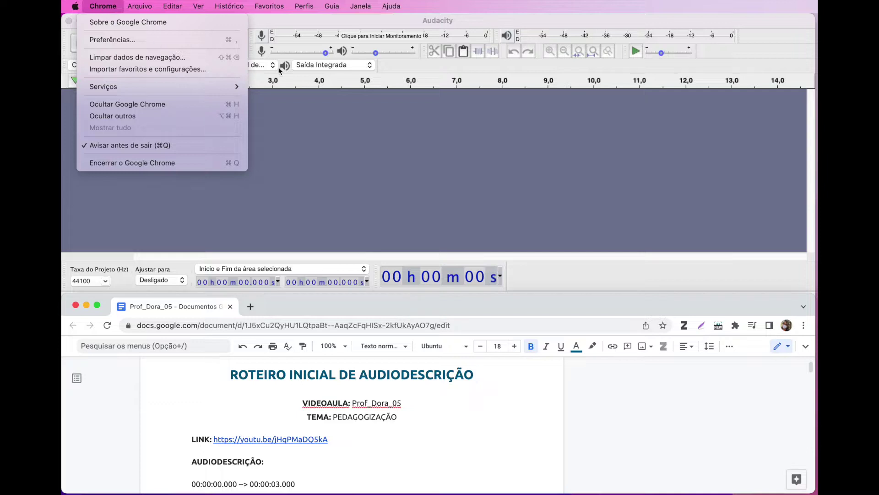
Import audiodescricao.wav from the dora folder in Downloads as an audio track in Audacity
{"action": "left_click", "coordinate": [330, 22]}
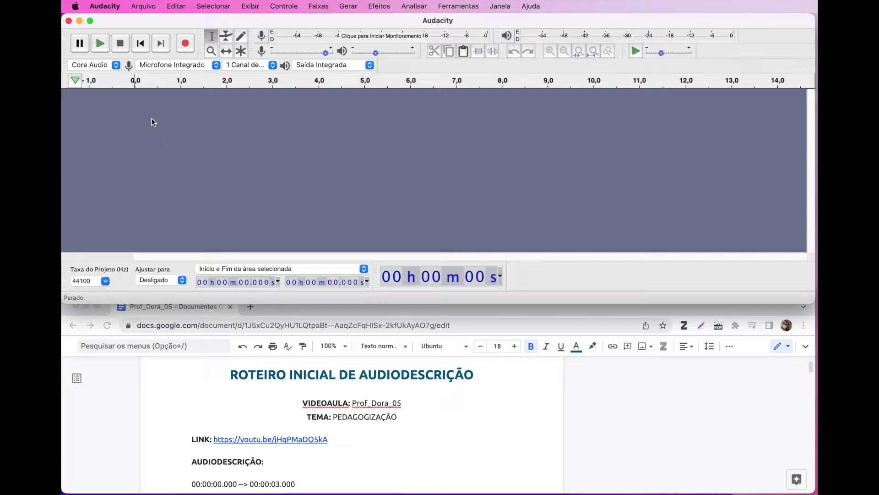
{"action": "left_click", "coordinate": [142, 7]}
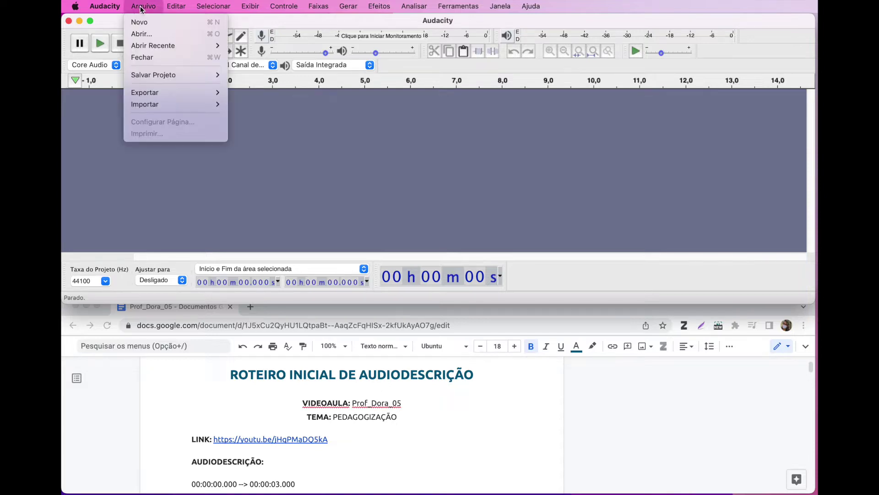
{"action": "mouse_move", "coordinate": [164, 104]}
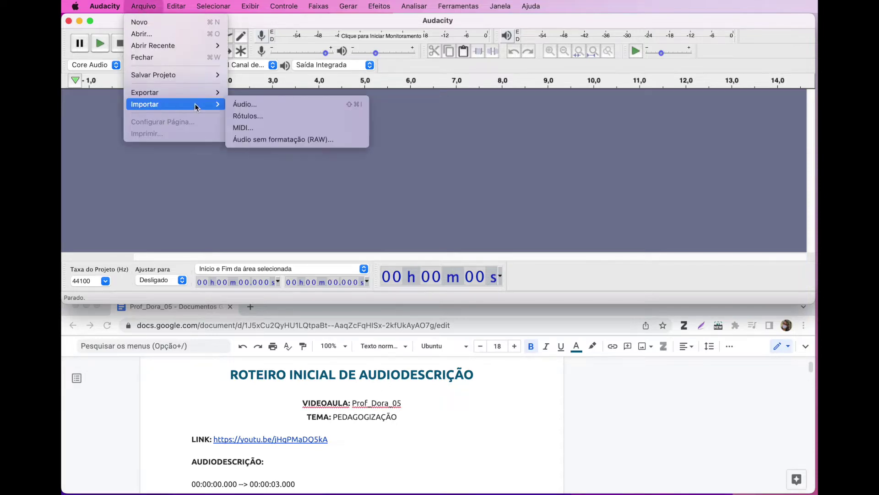
{"action": "left_click", "coordinate": [259, 104]}
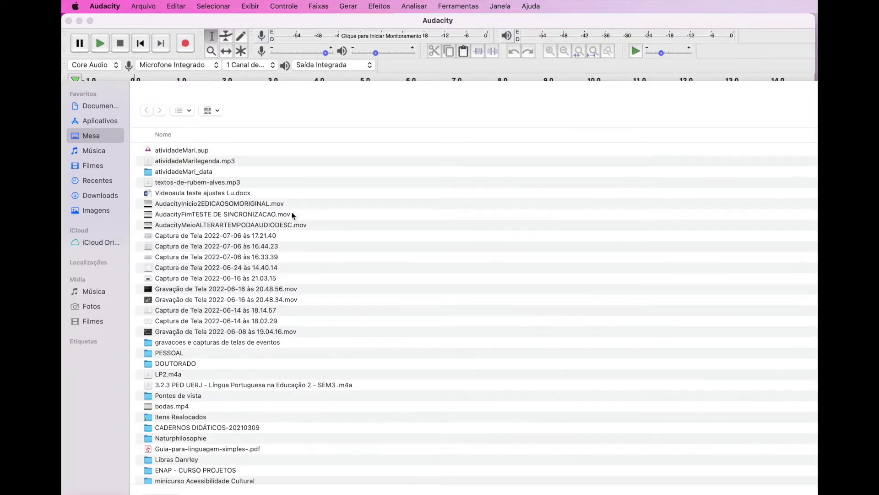
{"action": "left_click", "coordinate": [91, 196]}
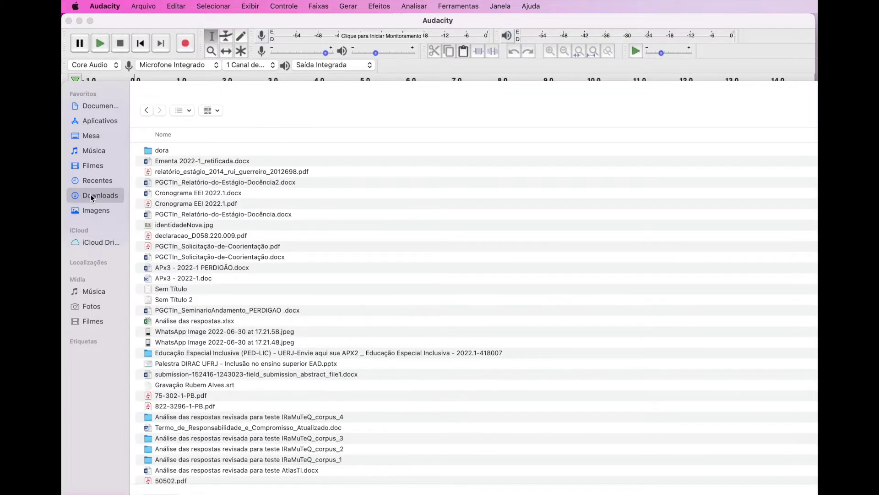
{"action": "double_click", "coordinate": [161, 150]}
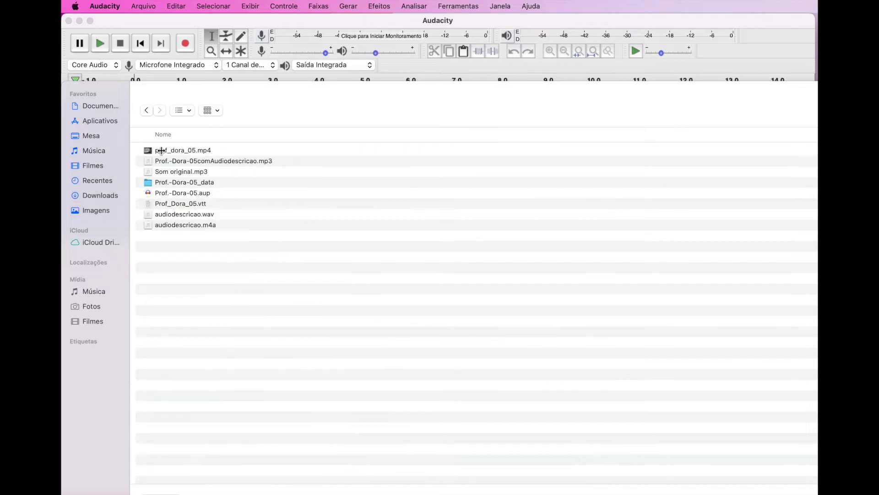
{"action": "double_click", "coordinate": [190, 215]}
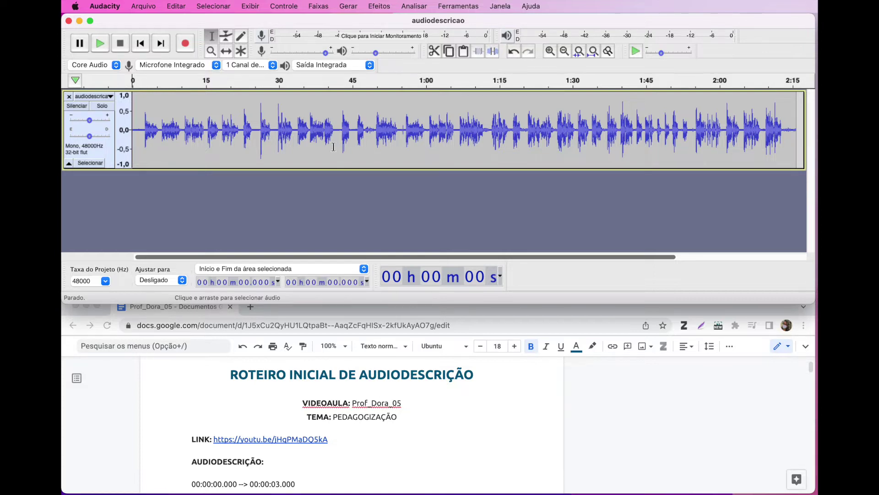
Rename the imported audio description track as "Audiodescrição"
{"action": "left_click", "coordinate": [97, 97]}
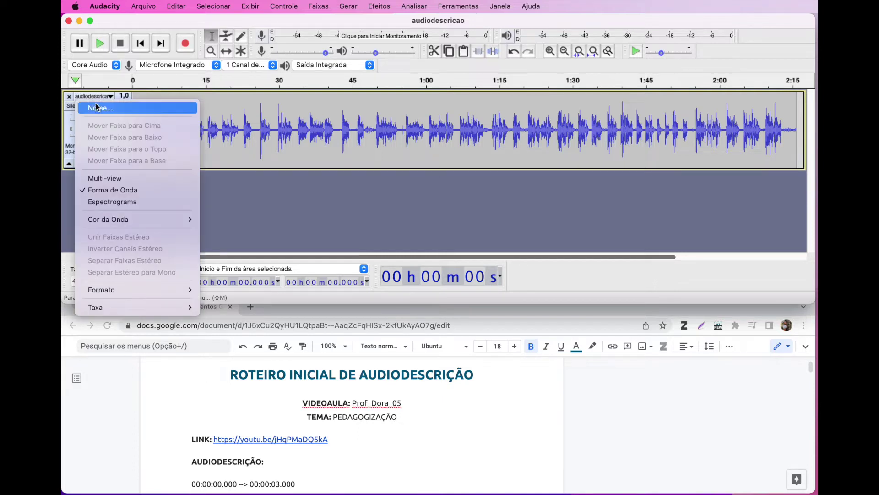
{"action": "left_click", "coordinate": [97, 108]}
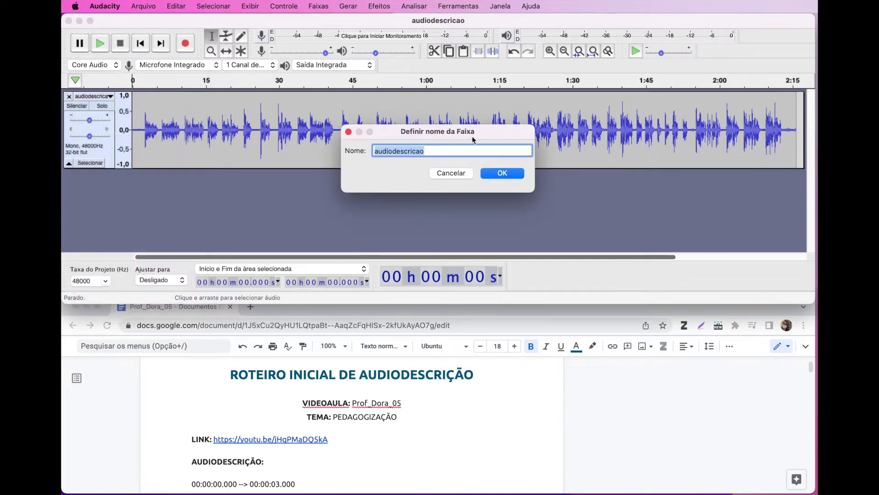
{"action": "left_click", "coordinate": [378, 151]}
{"action": "key", "text": "BackSpace"}
{"action": "type", "text": "A"}
{"action": "left_click_drag", "start_coordinate": [433, 150], "coordinate": [414, 151]}
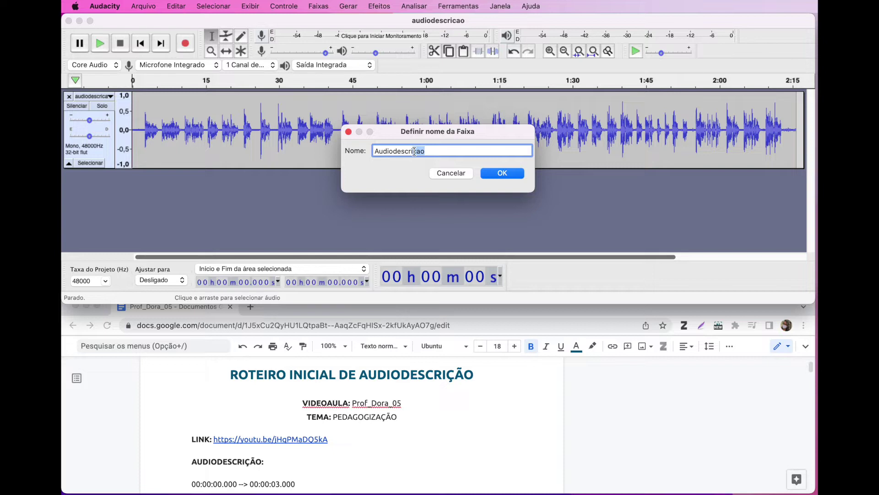
{"action": "type", "text": "ção"}
{"action": "left_click", "coordinate": [510, 177]}
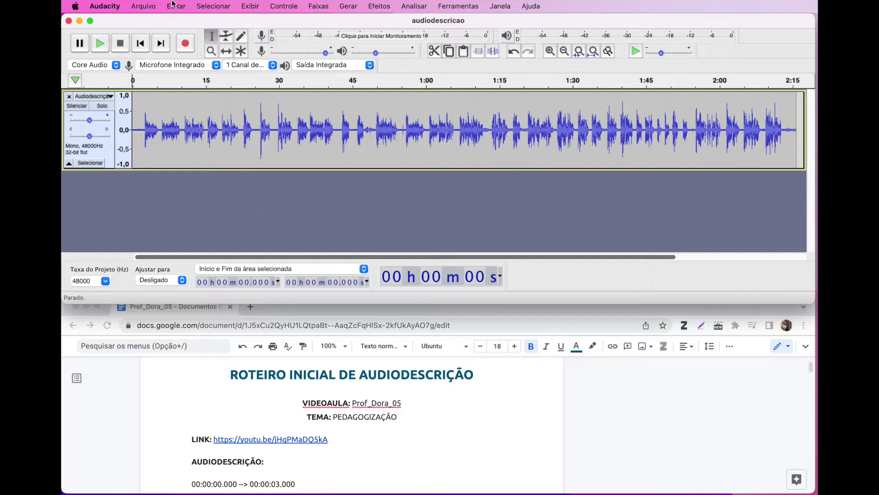
Import Som original.mp3 as a second audio track in the same project
{"action": "left_click", "coordinate": [143, 6]}
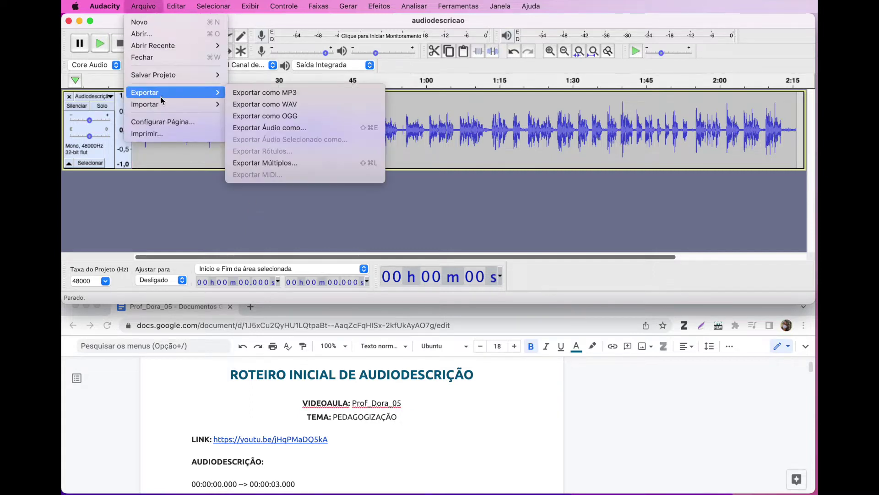
{"action": "mouse_move", "coordinate": [164, 106]}
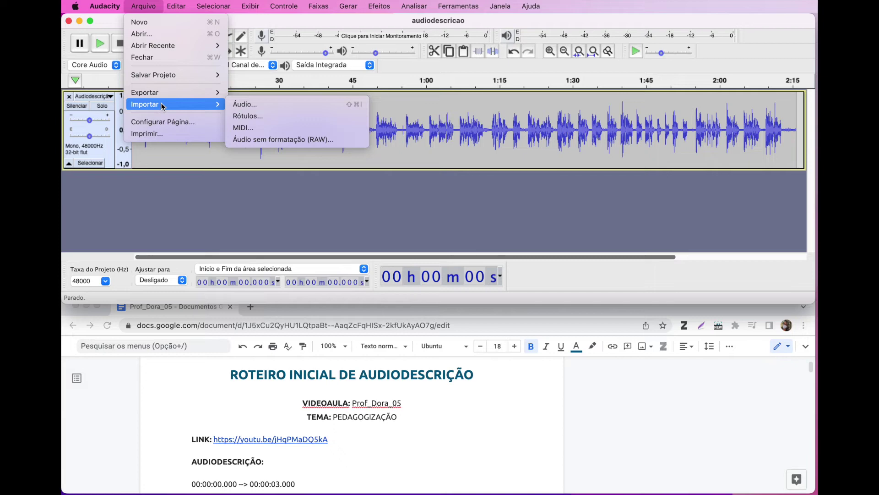
{"action": "left_click", "coordinate": [256, 104]}
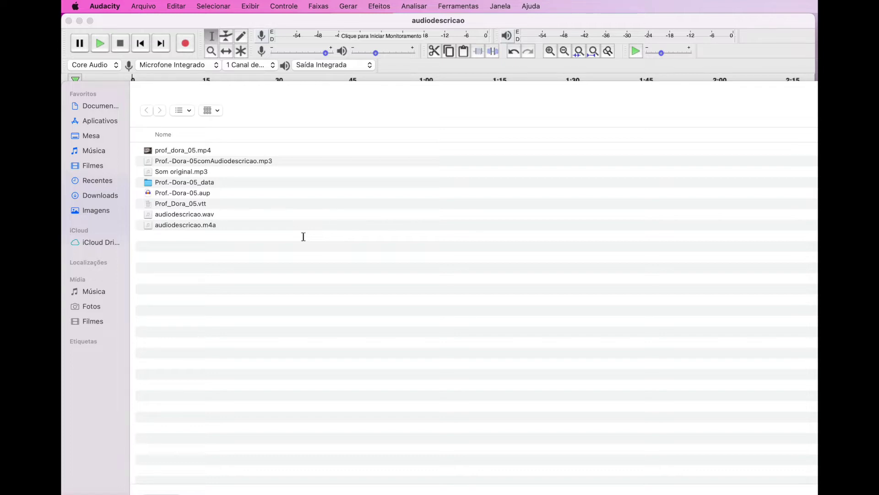
{"action": "left_click", "coordinate": [174, 172]}
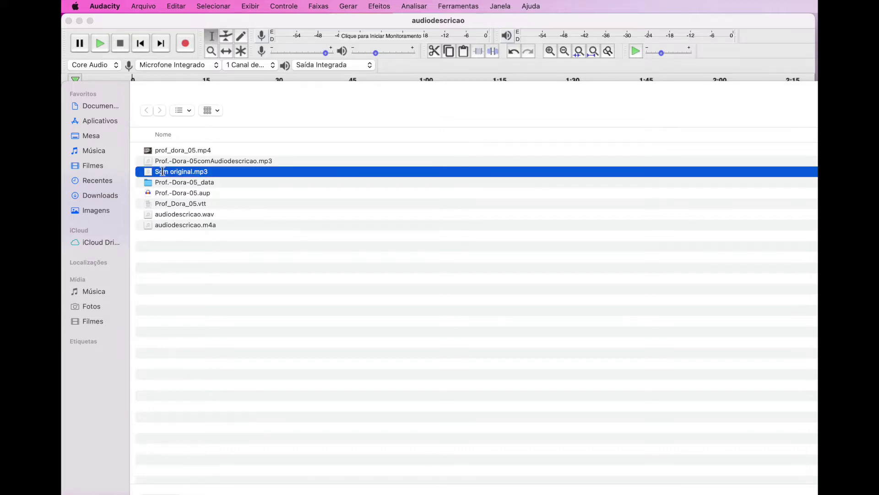
{"action": "double_click", "coordinate": [163, 172]}
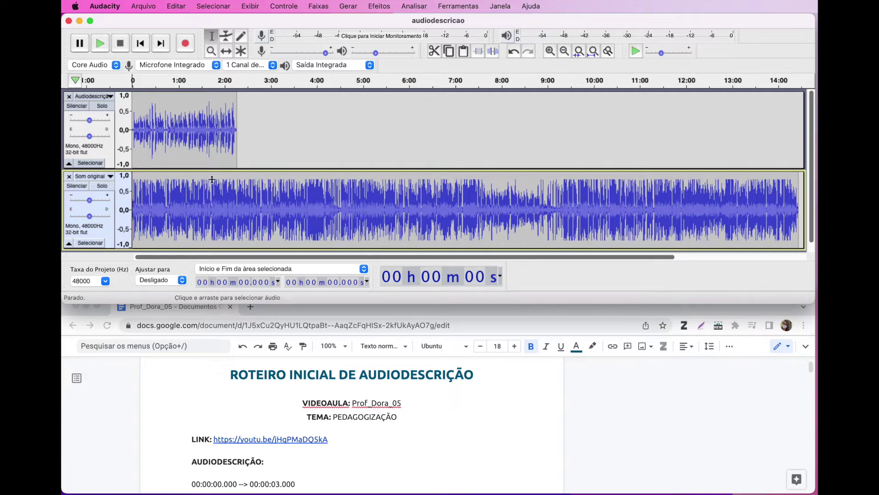
Review the opening timed entries and editing notes in the audio description script
{"action": "scroll", "coordinate": [358, 445], "scroll_direction": "down", "scroll_amount": 2}
{"action": "scroll", "coordinate": [359, 448], "scroll_direction": "down", "scroll_amount": 5}
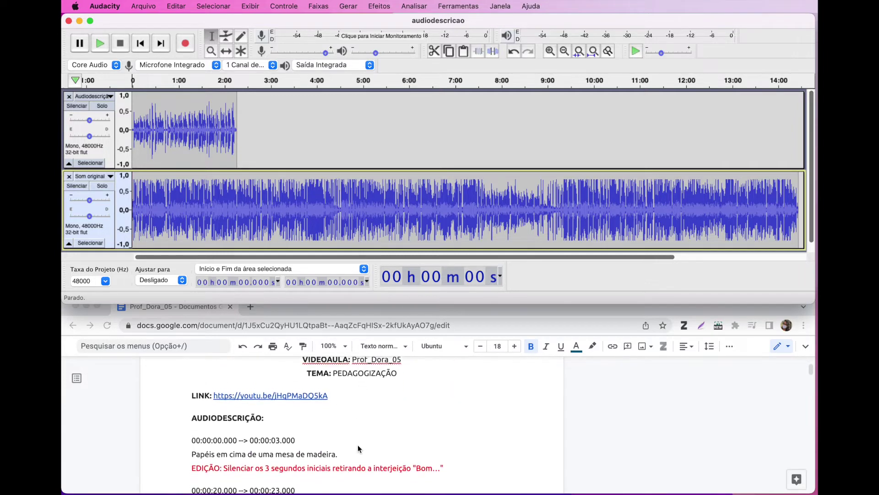
{"action": "scroll", "coordinate": [359, 444], "scroll_direction": "down", "scroll_amount": 3}
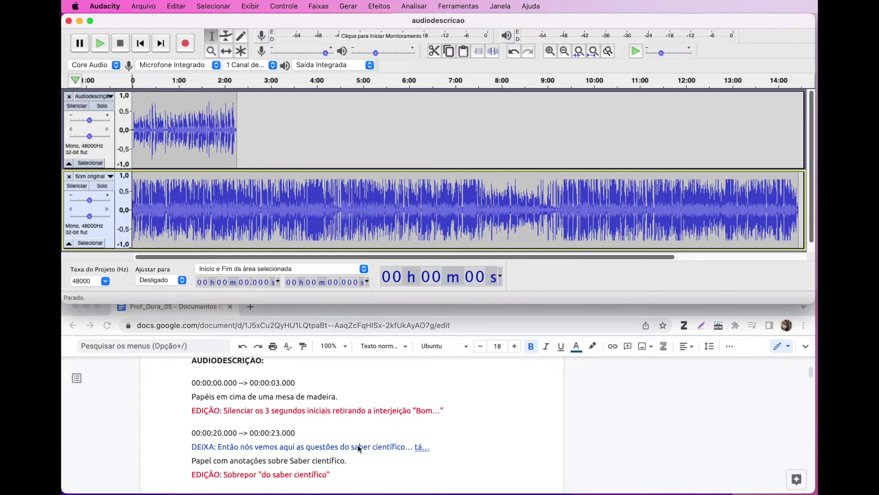
{"action": "scroll", "coordinate": [358, 445], "scroll_direction": "up", "scroll_amount": 10}
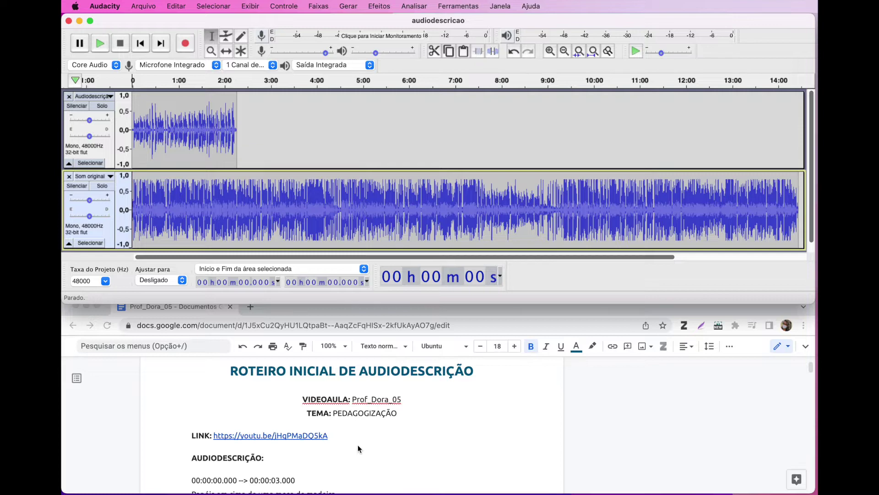
{"action": "scroll", "coordinate": [358, 444], "scroll_direction": "down", "scroll_amount": 3}
{"action": "scroll", "coordinate": [358, 444], "scroll_direction": "down", "scroll_amount": 1}
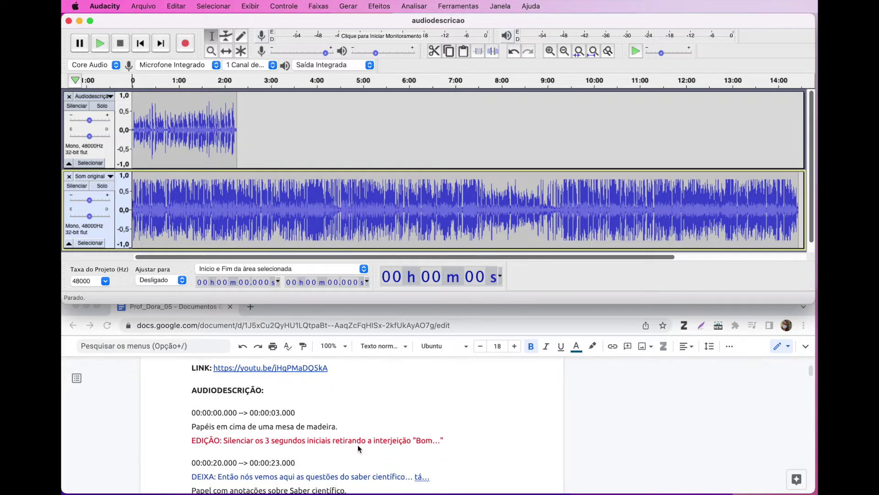
{"action": "scroll", "coordinate": [358, 445], "scroll_direction": "down", "scroll_amount": 1}
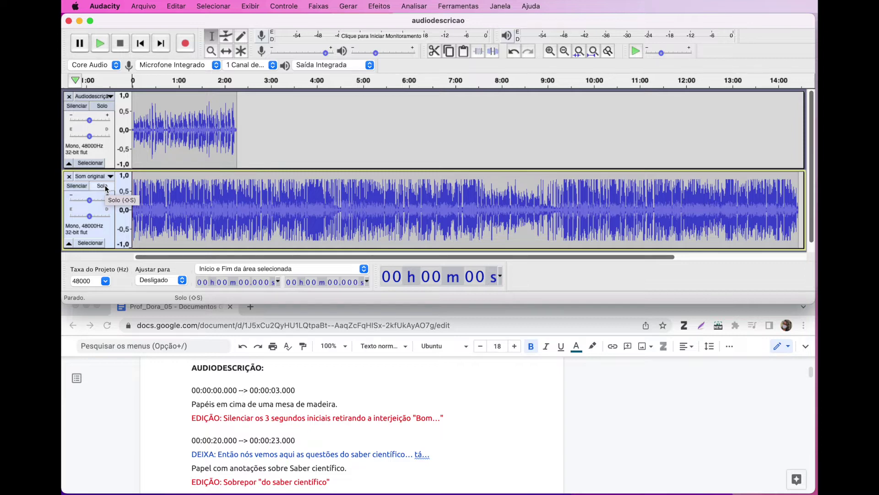
Play both tracks together from the start to compare their volume, and stop the playback
{"action": "left_click", "coordinate": [100, 44]}
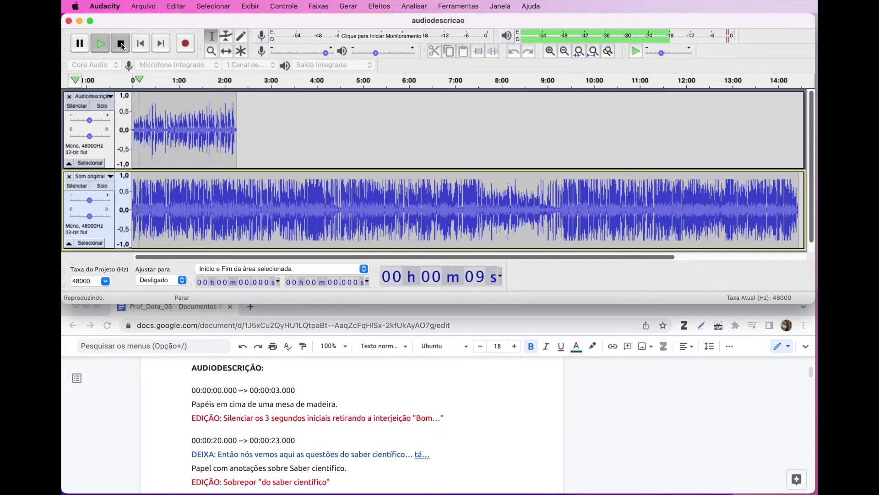
{"action": "left_click", "coordinate": [122, 44]}
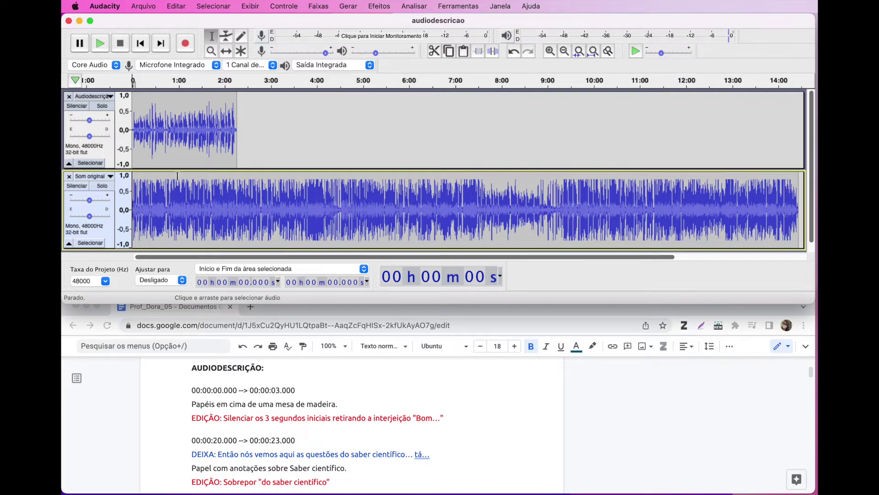
Amplify the entire Audiodescrição clip, previewing the effect and adjusting the amplification with clipping allowed
{"action": "double_click", "coordinate": [176, 141]}
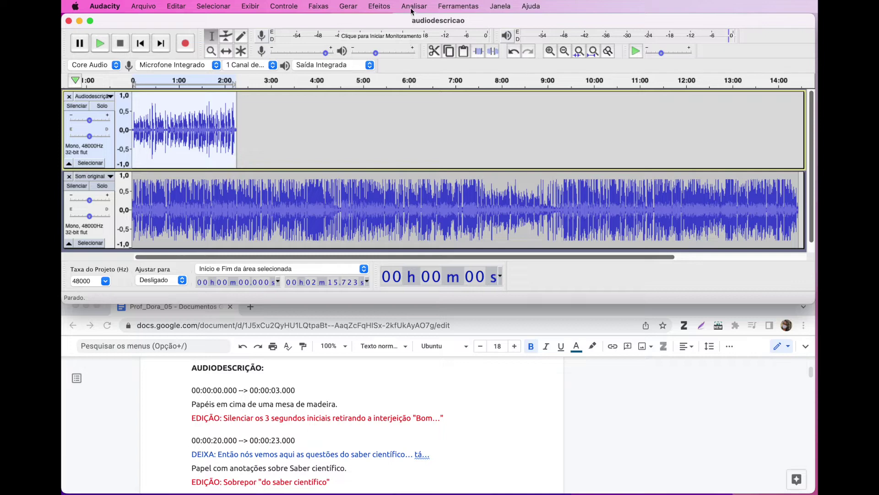
{"action": "left_click", "coordinate": [379, 6]}
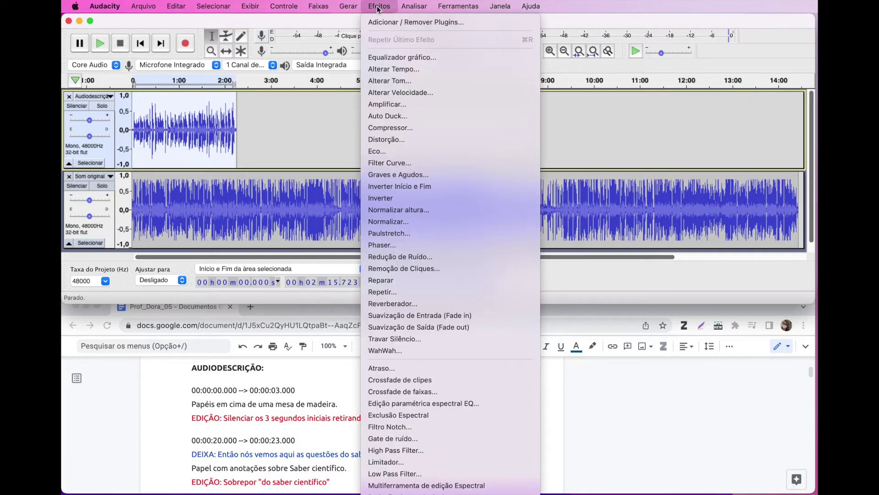
{"action": "left_click", "coordinate": [394, 105]}
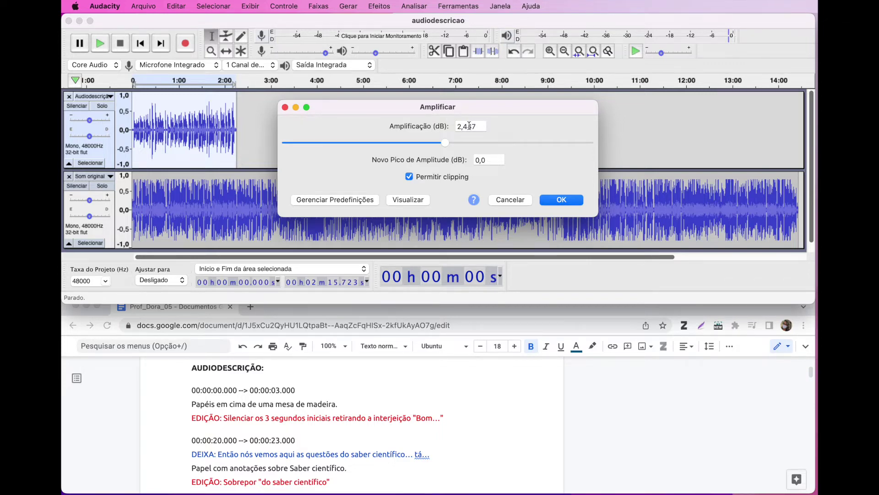
{"action": "left_click", "coordinate": [410, 200]}
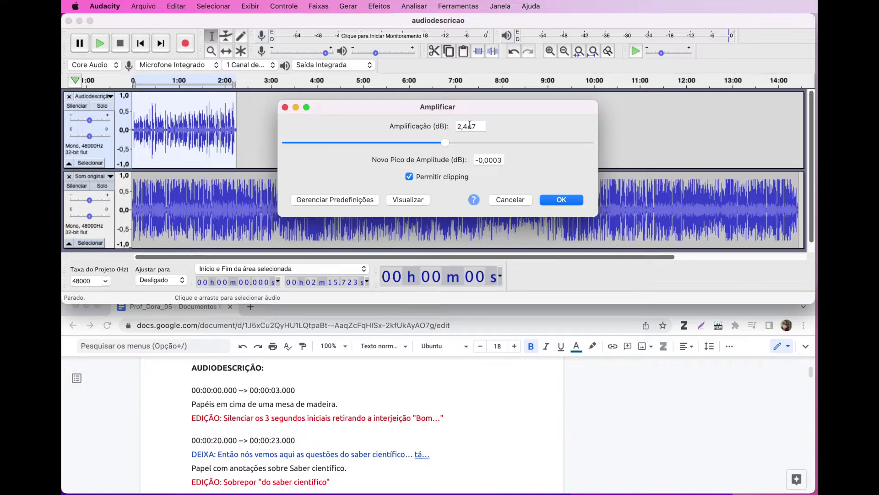
{"action": "mouse_move", "coordinate": [445, 146]}
{"action": "left_mouse_down"}
{"action": "mouse_move", "coordinate": [571, 149]}
{"action": "mouse_move", "coordinate": [381, 163]}
{"action": "mouse_move", "coordinate": [447, 157]}
{"action": "left_mouse_up"}
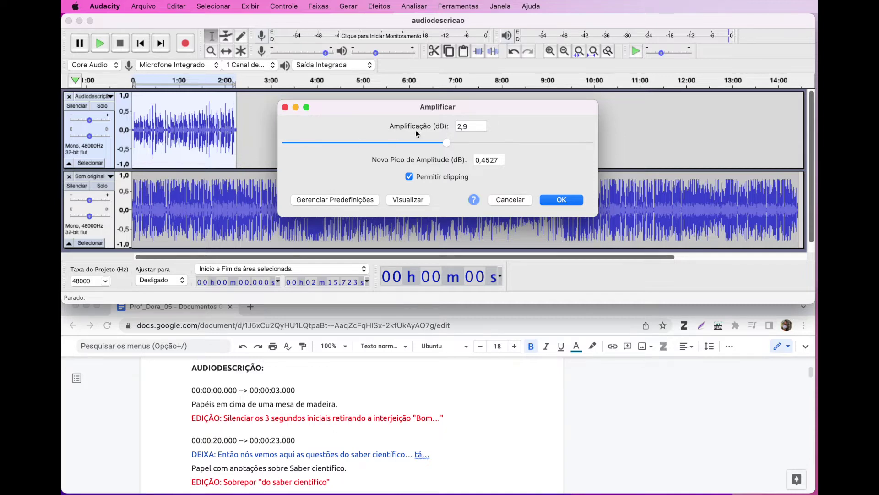
{"action": "left_click", "coordinate": [471, 127]}
{"action": "key", "text": "BackSpace"}
{"action": "type", "text": "5"}
{"action": "left_click", "coordinate": [568, 201]}
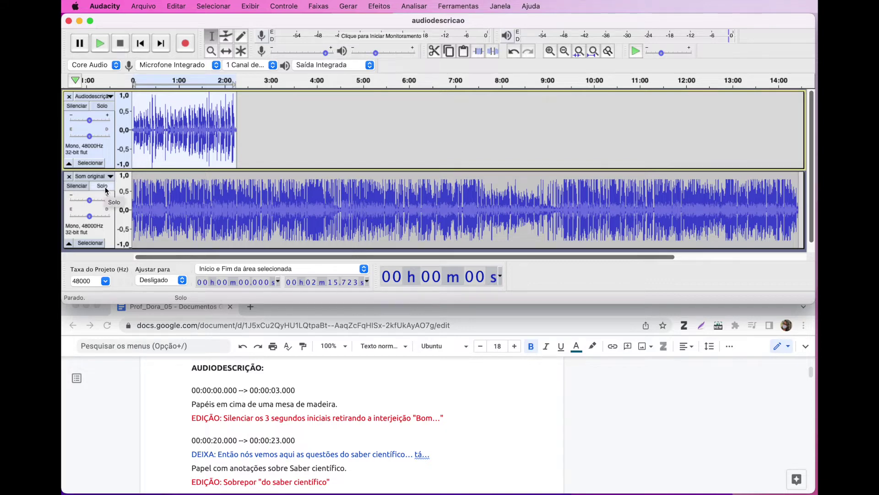
Try out muting the Som original track and soloing the Audiodescrição track
{"action": "left_click", "coordinate": [70, 186]}
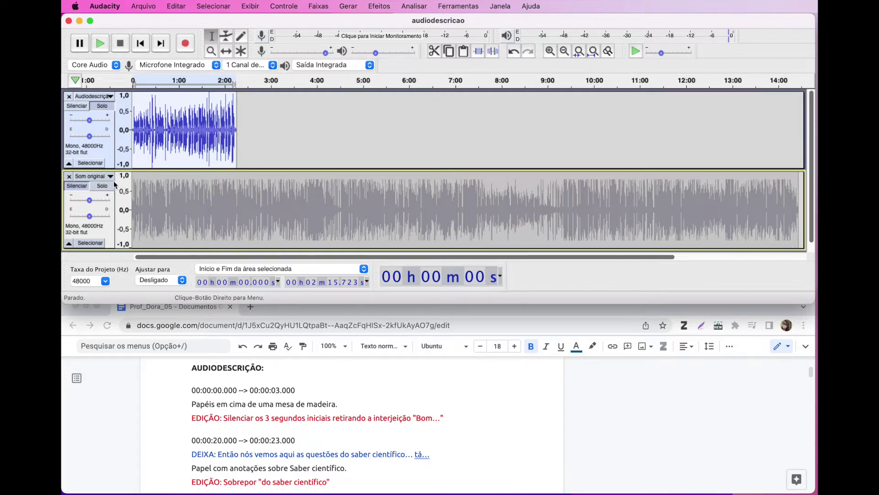
{"action": "left_click", "coordinate": [102, 109]}
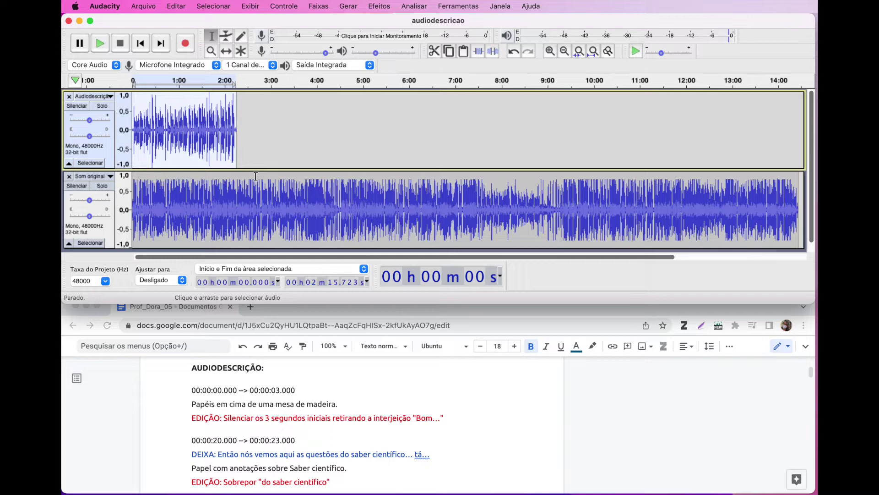
Solo the Audiodescrição track so that the Som original track is silenced
{"action": "left_click", "coordinate": [101, 107]}
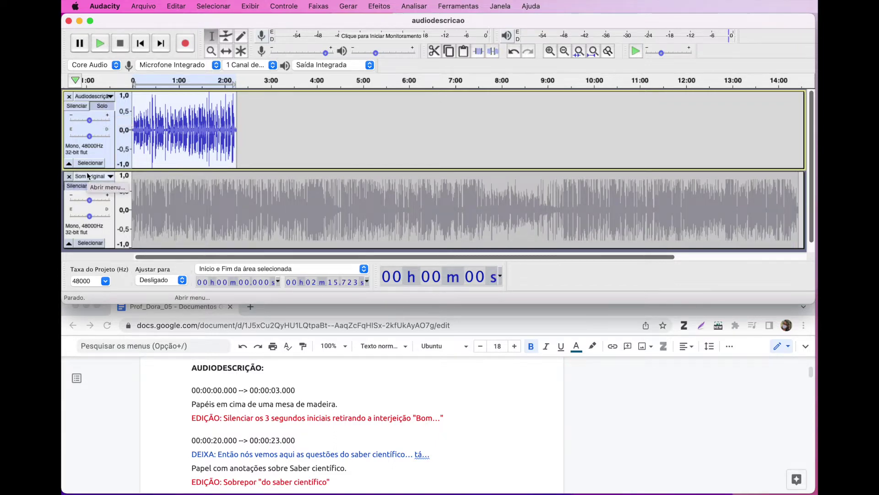
{"action": "key", "text": "super+Tab"}
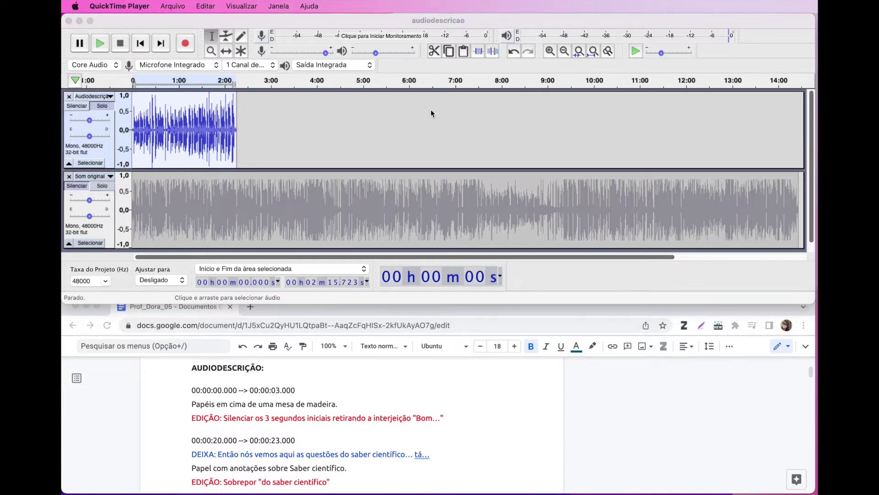
Add two envelope points to the Audiodescrição track around the start of its first phrase, at about 3.5 and 2.3 seconds
{"action": "left_click", "coordinate": [211, 52]}
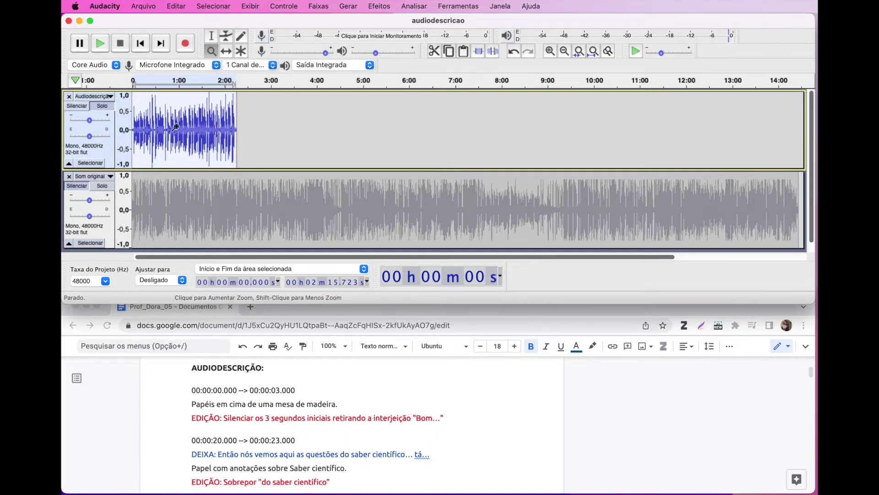
{"action": "left_click", "coordinate": [142, 127]}
{"action": "left_click", "coordinate": [143, 126]}
{"action": "left_click", "coordinate": [142, 126]}
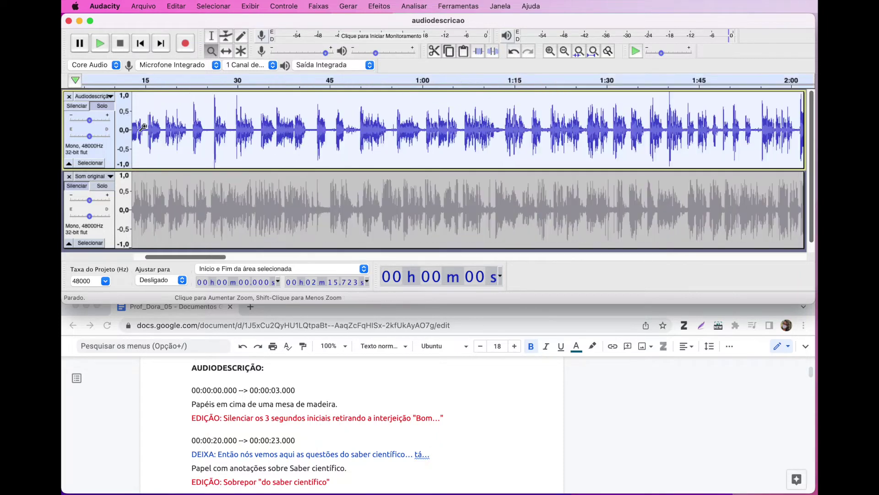
{"action": "left_click", "coordinate": [143, 126]}
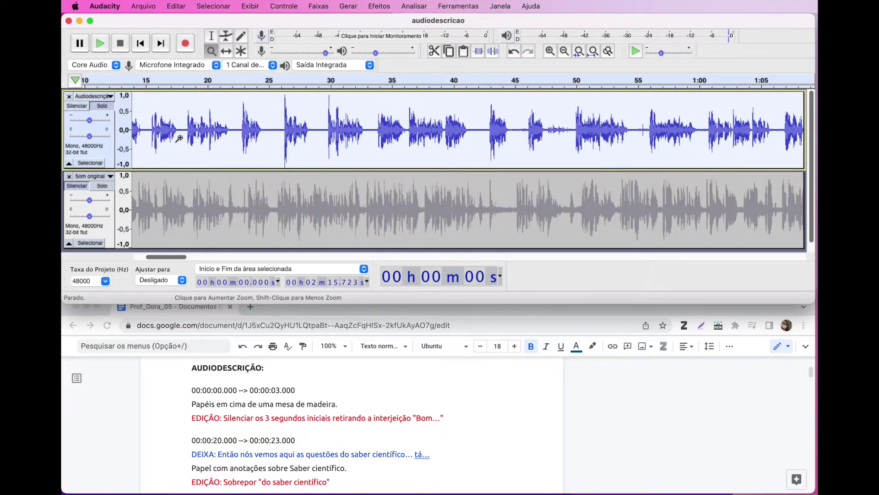
{"action": "scroll", "coordinate": [179, 138], "scroll_direction": "left", "scroll_amount": 5}
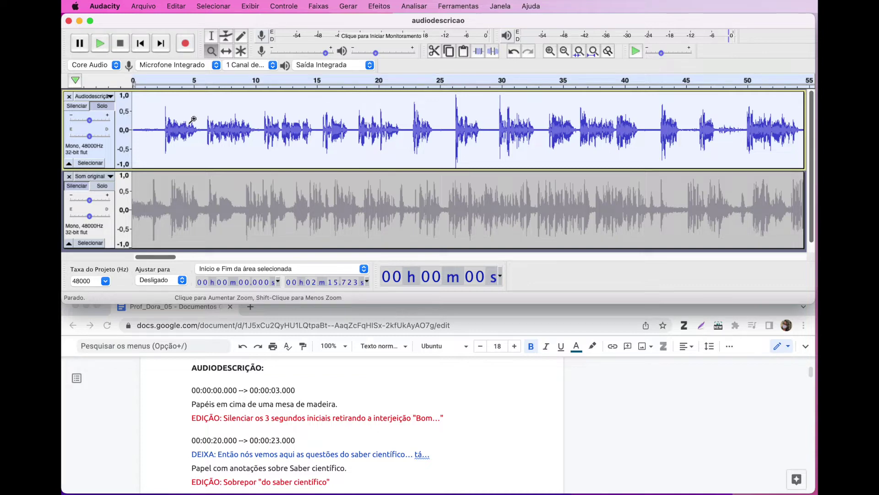
{"action": "left_click", "coordinate": [214, 35]}
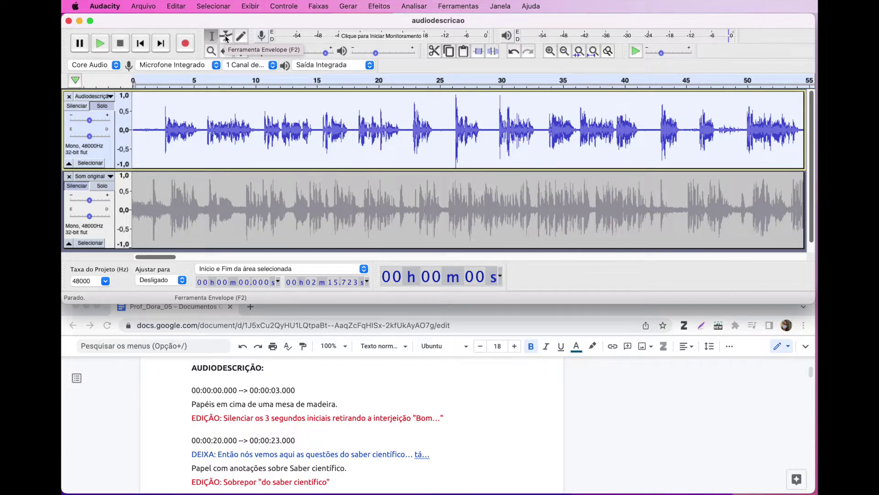
{"action": "left_click", "coordinate": [225, 37]}
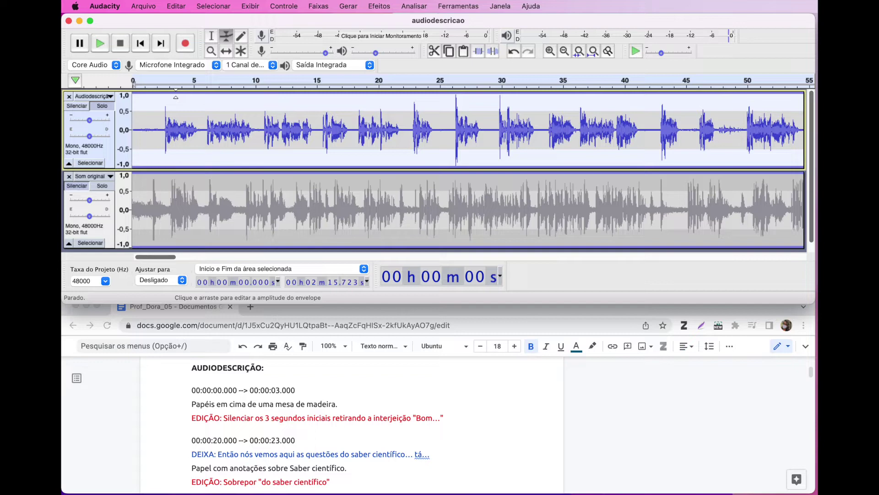
{"action": "left_click", "coordinate": [176, 97]}
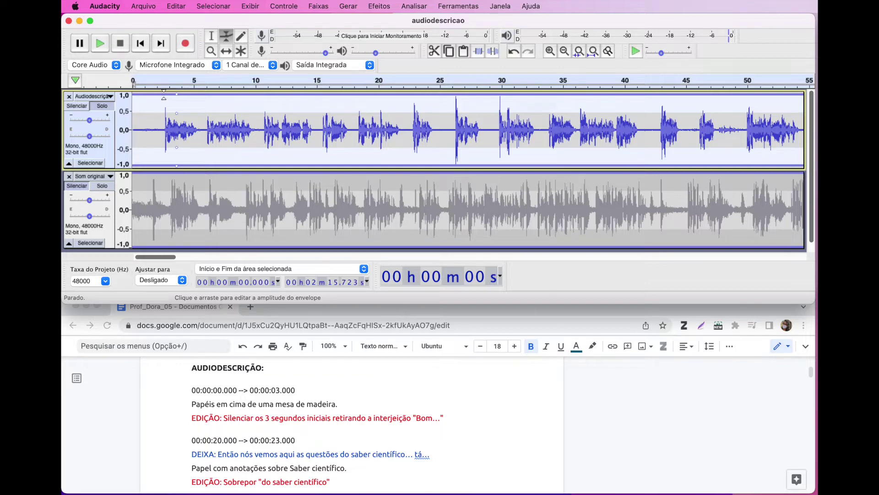
{"action": "left_click", "coordinate": [161, 96]}
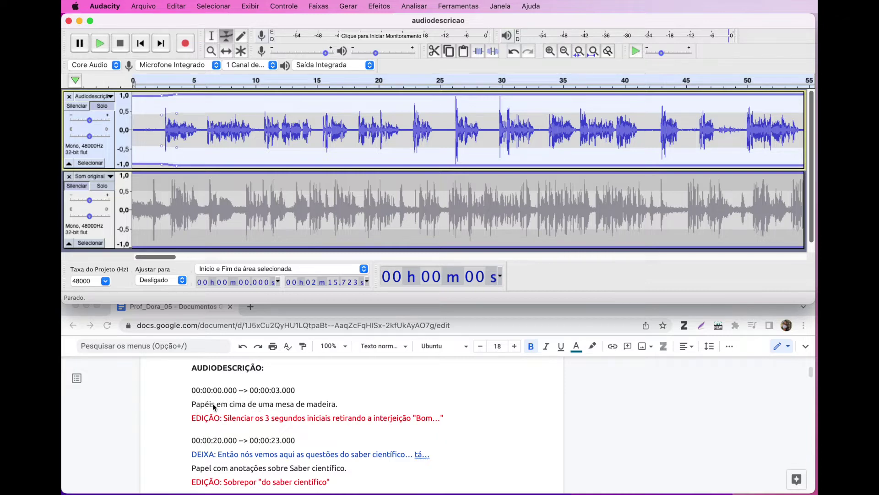
Highlight the word "Papéis" in the script's first description line and return to Audacity
{"action": "left_click", "coordinate": [195, 407]}
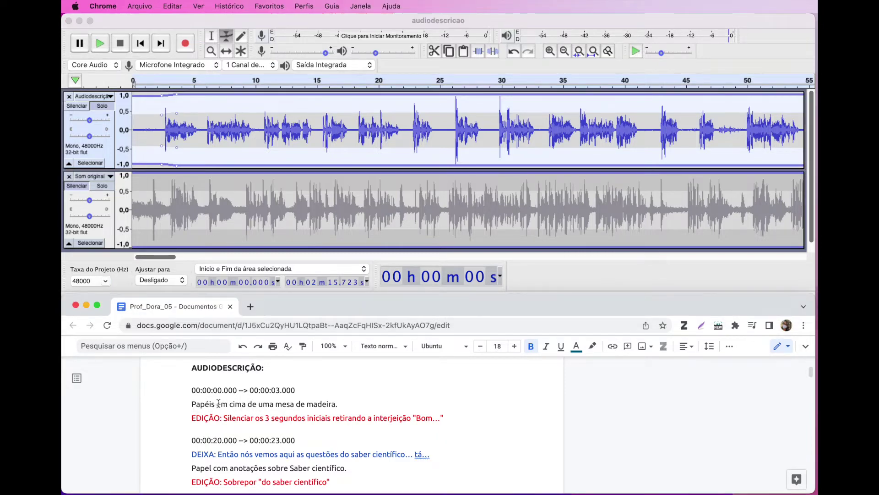
{"action": "double_click", "coordinate": [193, 405]}
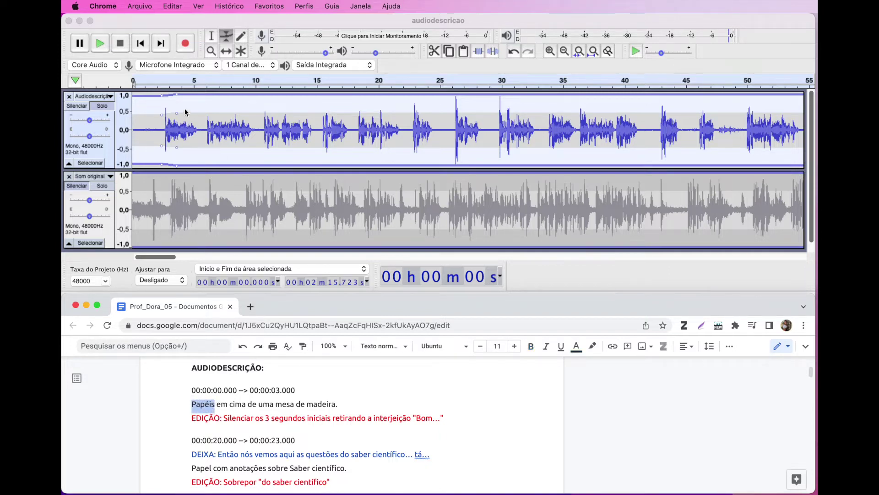
{"action": "left_click", "coordinate": [193, 22]}
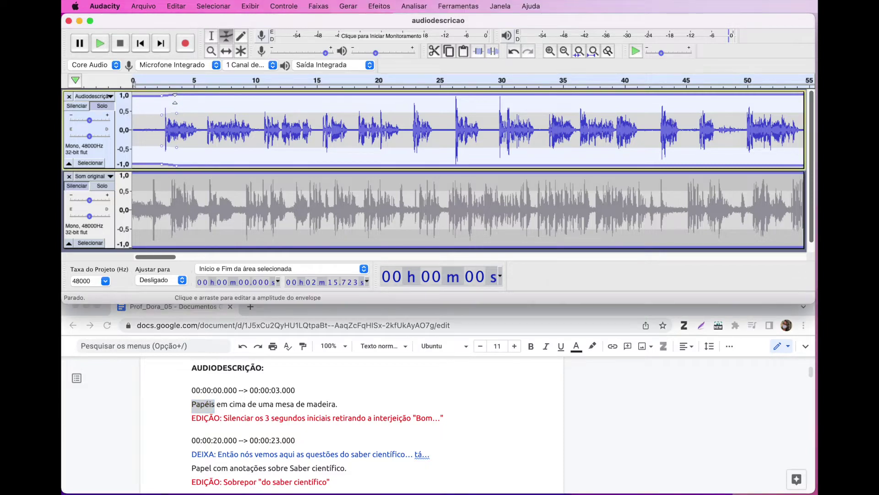
Reshape the Audiodescrição envelope to lower the volume before the first phrase and raise it to full at about 2.8 seconds
{"action": "left_click", "coordinate": [211, 50]}
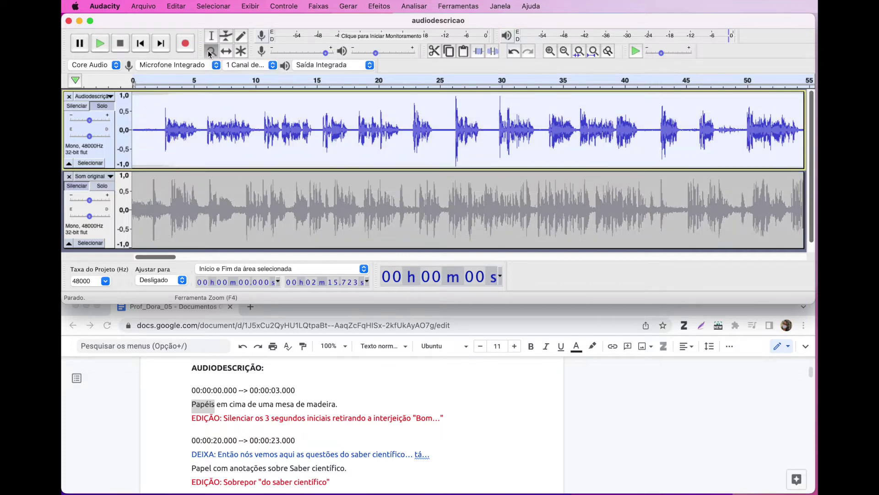
{"action": "left_click", "coordinate": [165, 114]}
{"action": "left_click", "coordinate": [165, 114]}
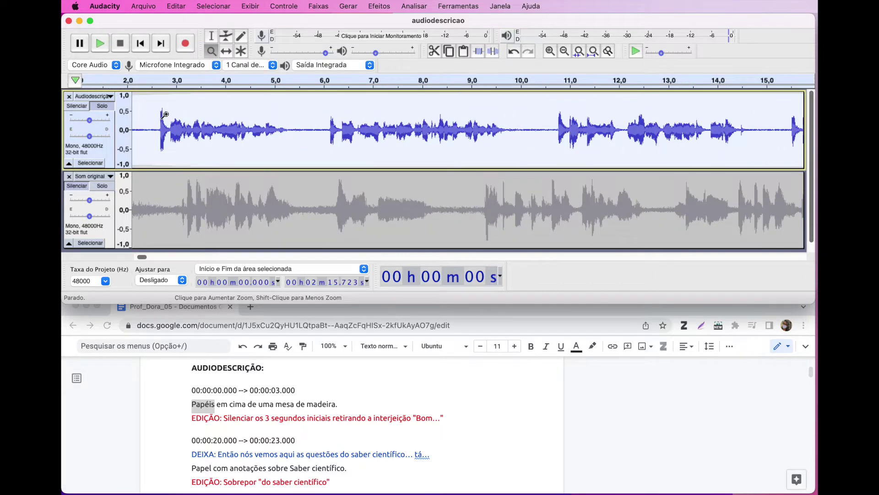
{"action": "scroll", "coordinate": [178, 142], "scroll_direction": "left", "scroll_amount": 4}
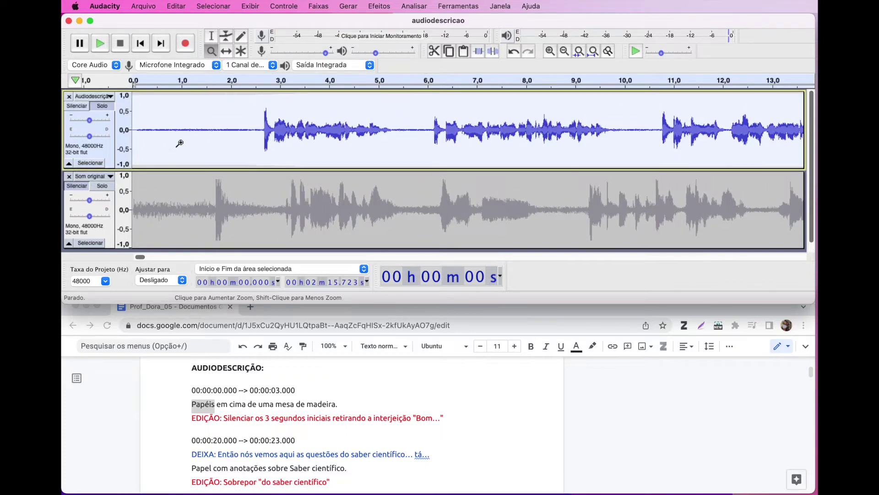
{"action": "left_click", "coordinate": [227, 37]}
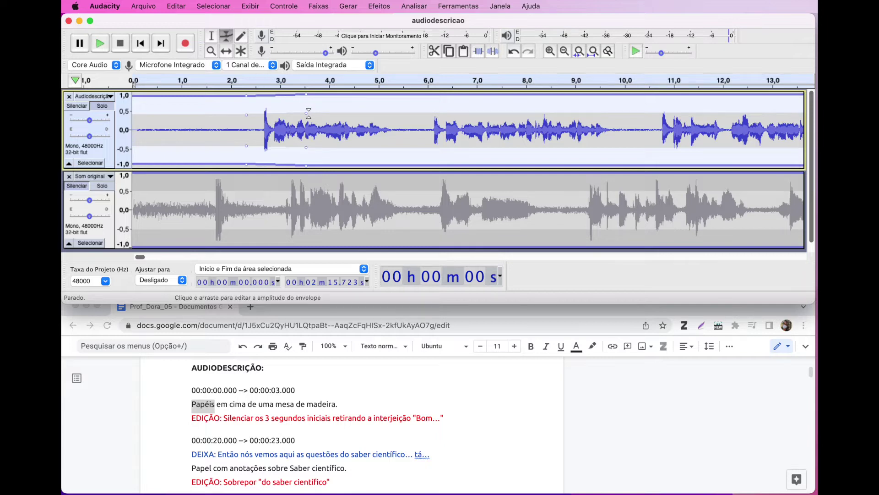
{"action": "left_click_drag", "start_coordinate": [307, 112], "coordinate": [271, 110]}
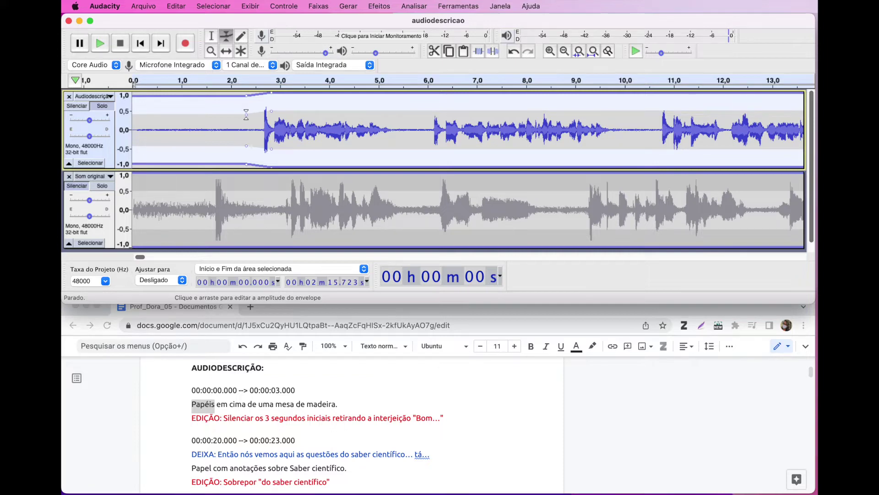
{"action": "mouse_move", "coordinate": [250, 115]}
{"action": "left_mouse_down"}
{"action": "mouse_move", "coordinate": [246, 100]}
{"action": "mouse_move", "coordinate": [257, 128]}
{"action": "left_mouse_up"}
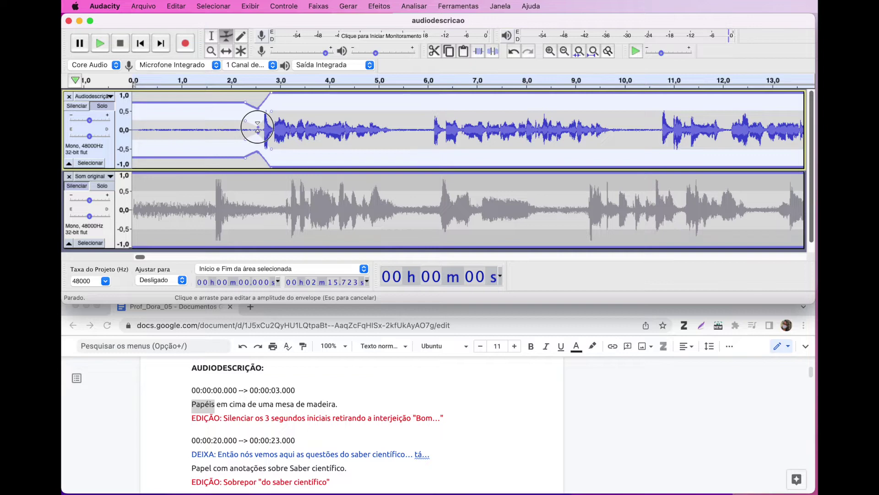
{"action": "left_click_drag", "start_coordinate": [258, 128], "coordinate": [257, 129]}
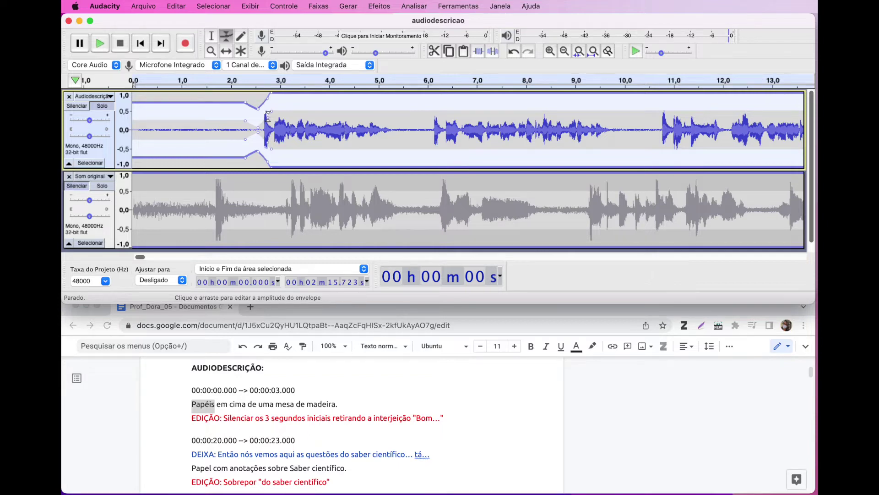
{"action": "left_click_drag", "start_coordinate": [268, 117], "coordinate": [267, 119]}
{"action": "mouse_move", "coordinate": [258, 130]}
{"action": "left_mouse_down"}
{"action": "mouse_move", "coordinate": [241, 121]}
{"action": "mouse_move", "coordinate": [252, 125]}
{"action": "left_mouse_up"}
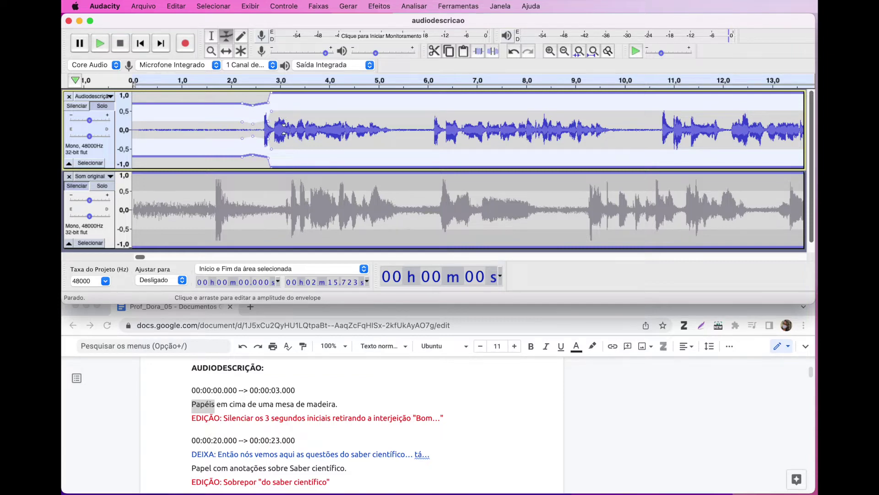
{"action": "left_click_drag", "start_coordinate": [264, 122], "coordinate": [264, 122]}
Select the first phrase on the Audiodescrição track, from about 2.6 to 5.35 seconds, and play it
{"action": "left_click", "coordinate": [212, 38]}
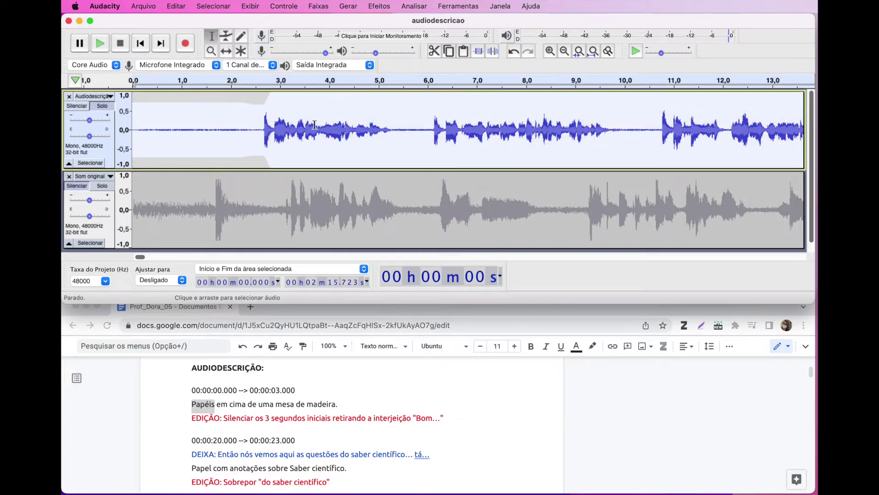
{"action": "left_click", "coordinate": [253, 125]}
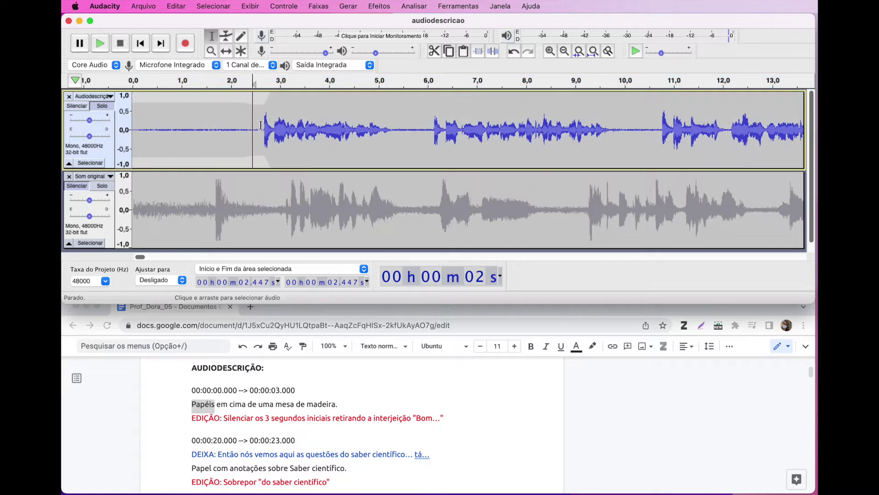
{"action": "left_click_drag", "start_coordinate": [260, 124], "coordinate": [397, 137]}
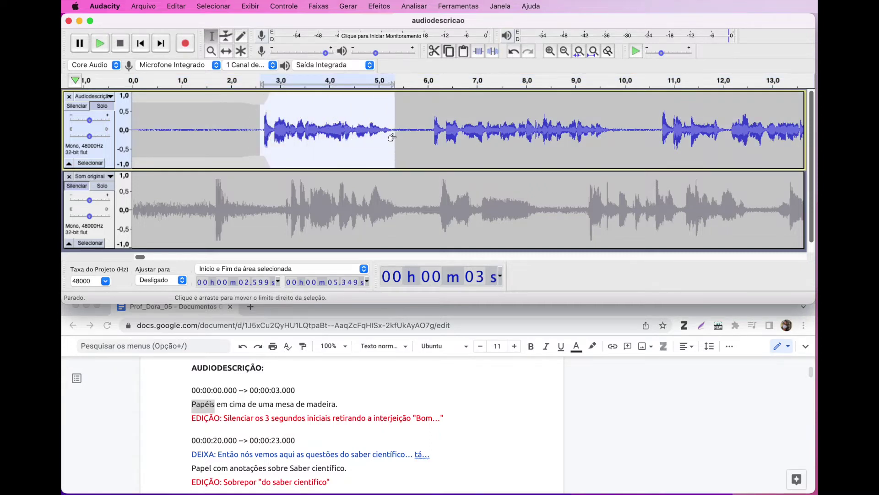
{"action": "left_click", "coordinate": [99, 45]}
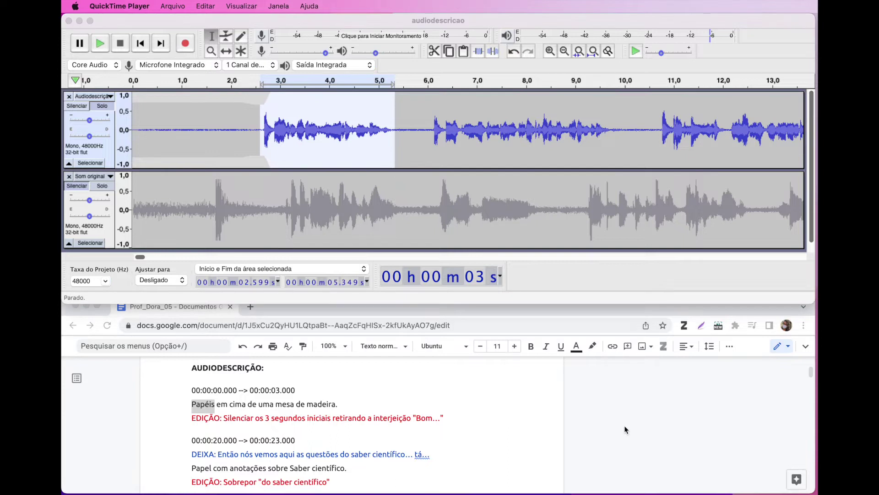
Check the script's first time slot and reselect the first Audiodescrição phrase, about 2.6 to 5.34 seconds, to compare its length
{"action": "left_click", "coordinate": [277, 392]}
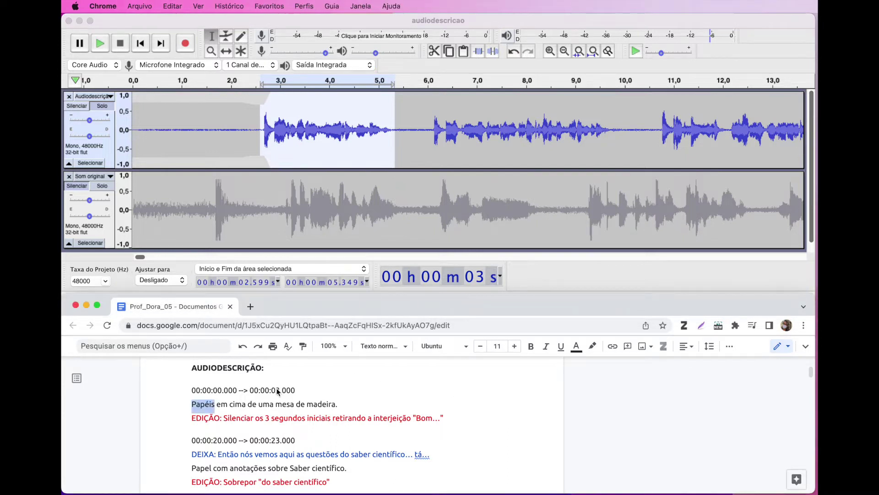
{"action": "left_click", "coordinate": [191, 390]}
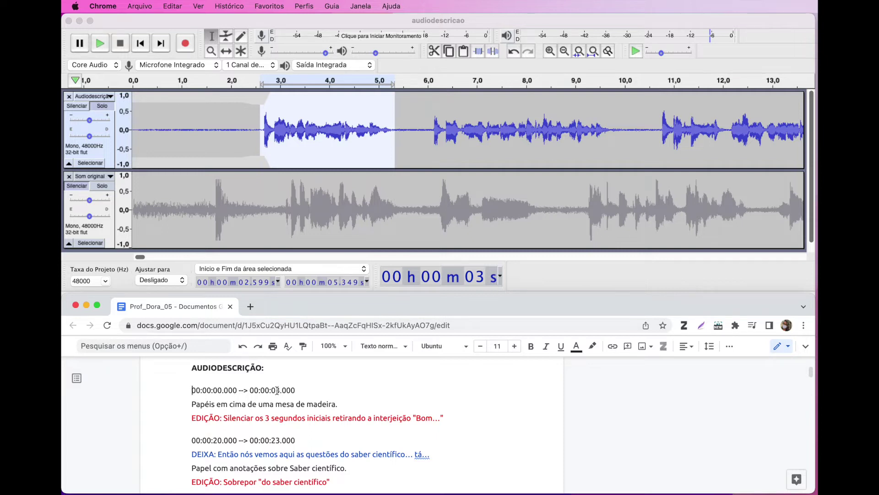
{"action": "left_click", "coordinate": [255, 143]}
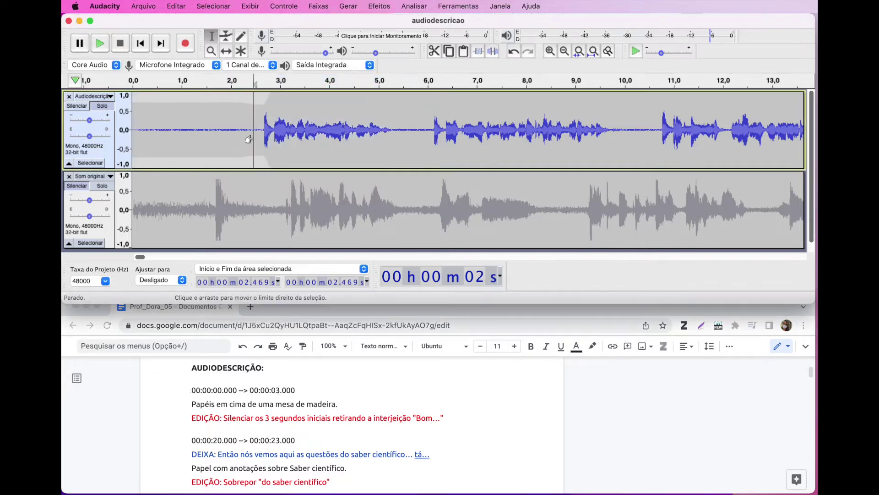
{"action": "left_click", "coordinate": [233, 129]}
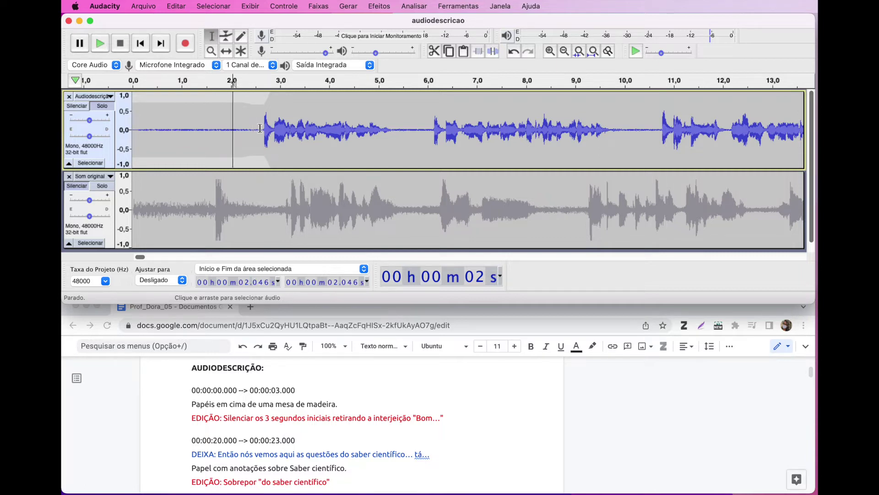
{"action": "left_click_drag", "start_coordinate": [261, 129], "coordinate": [390, 142]}
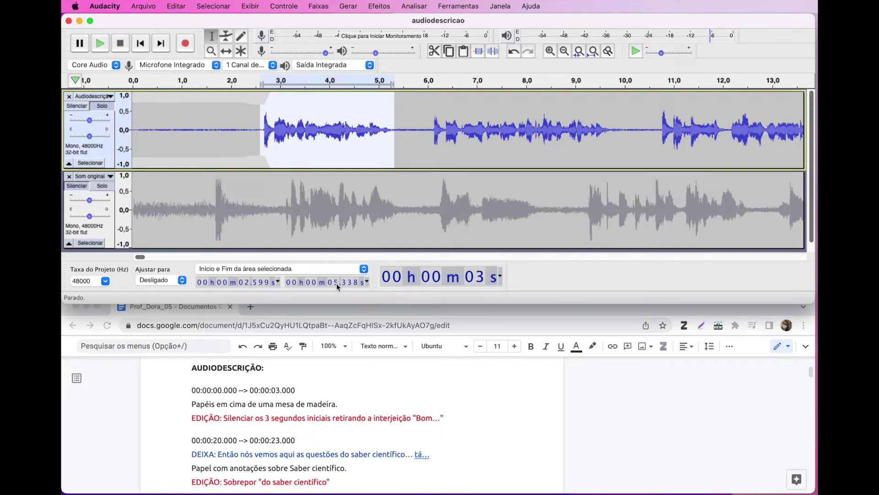
Delete the silence before the first phrase on the Audiodescrição track, from 0 to about 2.6 seconds
{"action": "left_click", "coordinate": [256, 128]}
{"action": "left_click_drag", "start_coordinate": [262, 129], "coordinate": [123, 129]}
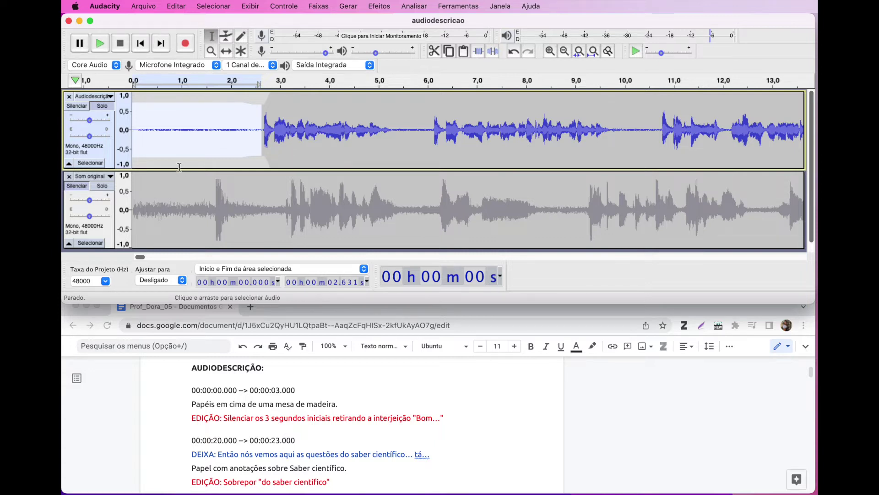
{"action": "left_click_drag", "start_coordinate": [161, 130], "coordinate": [144, 124]}
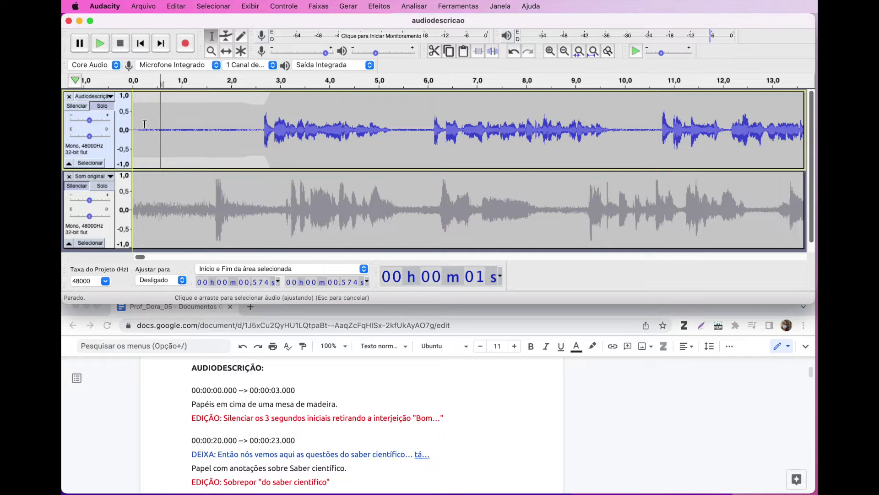
{"action": "left_click_drag", "start_coordinate": [261, 127], "coordinate": [120, 131]}
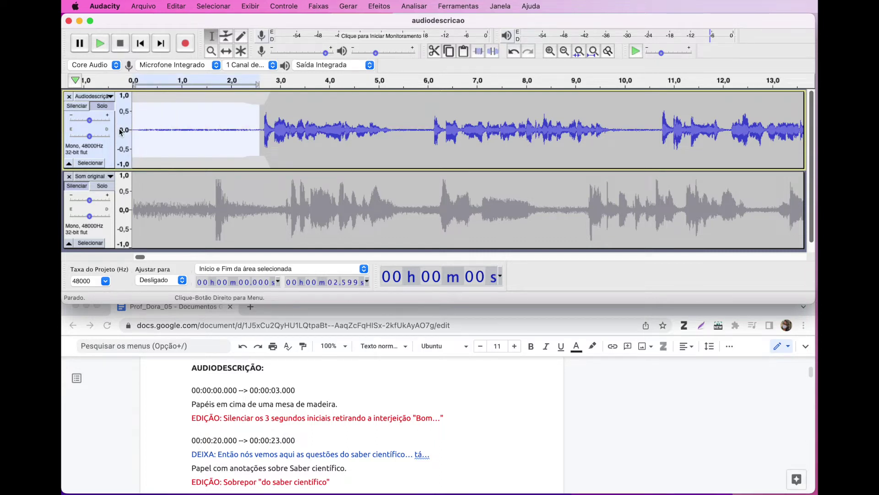
{"action": "key", "text": "Delete"}
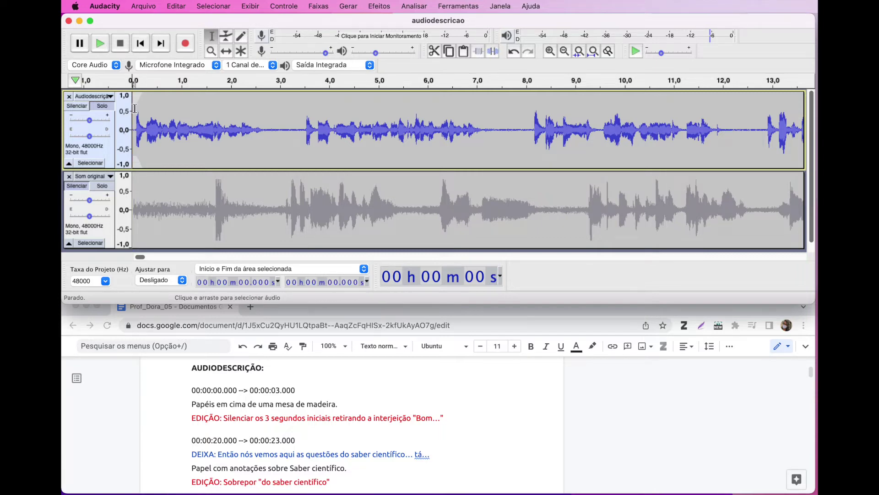
Select the first phrase of the Audiodescrição track from its start to about 2.7 seconds to check its length
{"action": "left_click", "coordinate": [265, 129]}
{"action": "left_click_drag", "start_coordinate": [265, 128], "coordinate": [115, 135]}
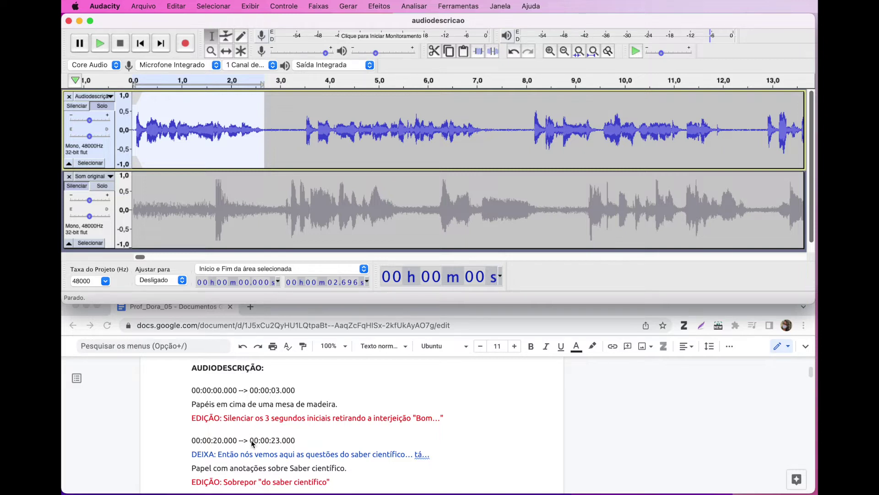
Check the script's second time slot, then select the second Audiodescrição phrase, about 3.4 to 7.2 seconds, and play it
{"action": "left_click", "coordinate": [210, 443]}
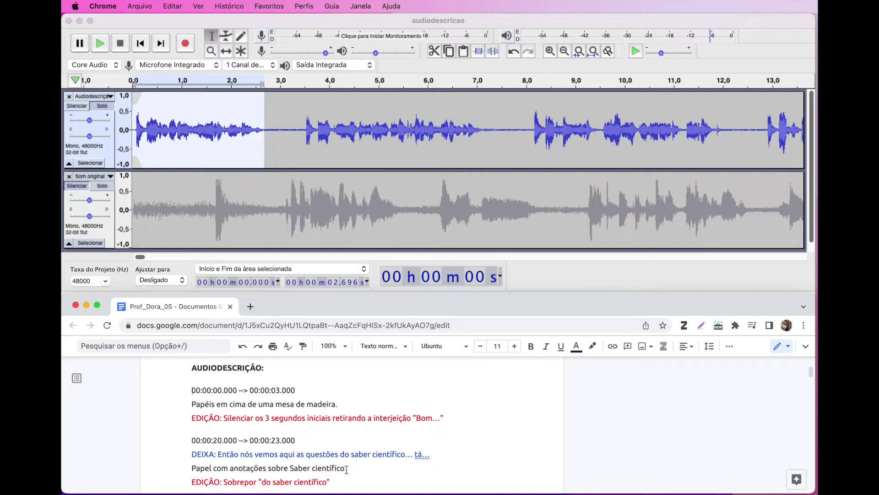
{"action": "left_click", "coordinate": [297, 130]}
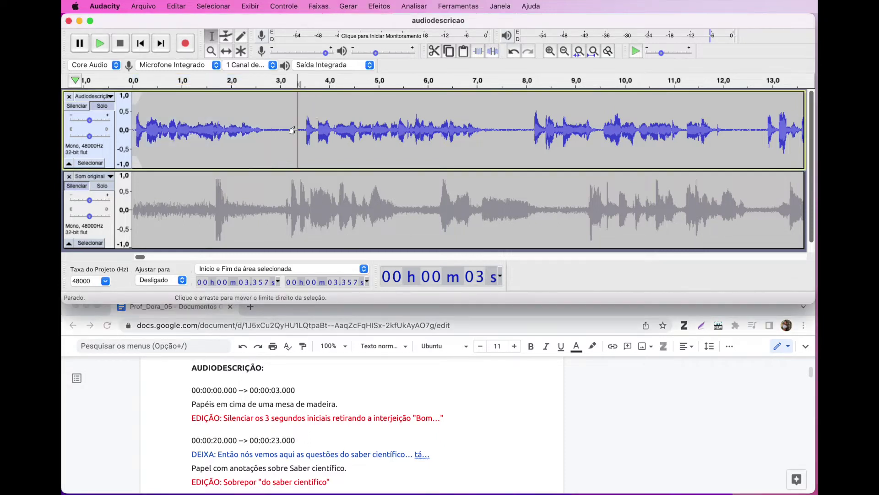
{"action": "left_click_drag", "start_coordinate": [301, 128], "coordinate": [486, 140]}
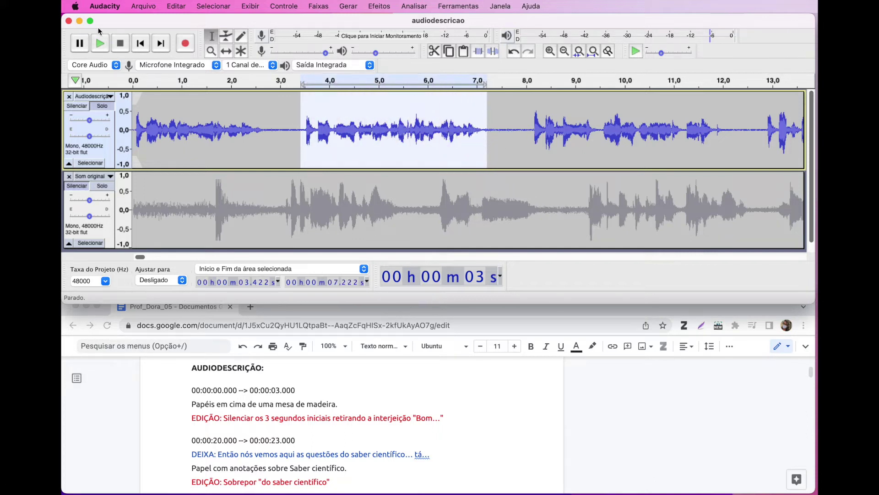
{"action": "left_click", "coordinate": [101, 42]}
Insert 17 seconds of silence on the Audiodescrição track at about 3.38 seconds, just before the second phrase
{"action": "left_click", "coordinate": [291, 127]}
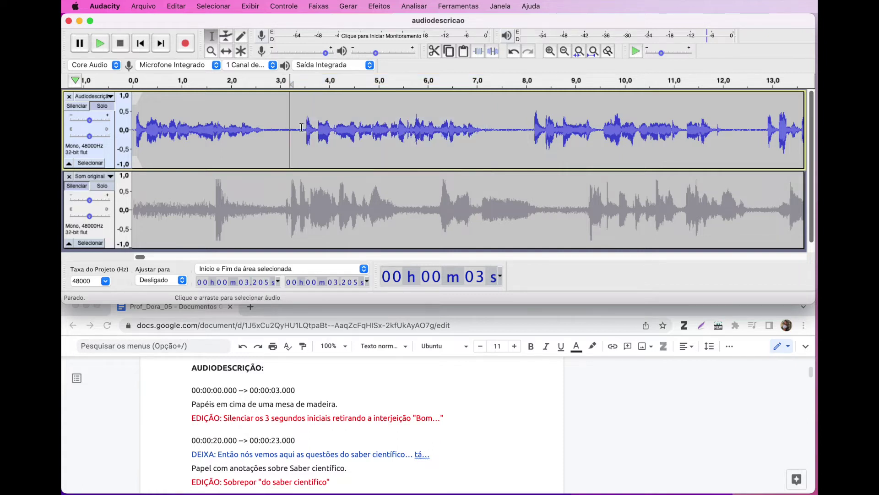
{"action": "left_click", "coordinate": [299, 128]}
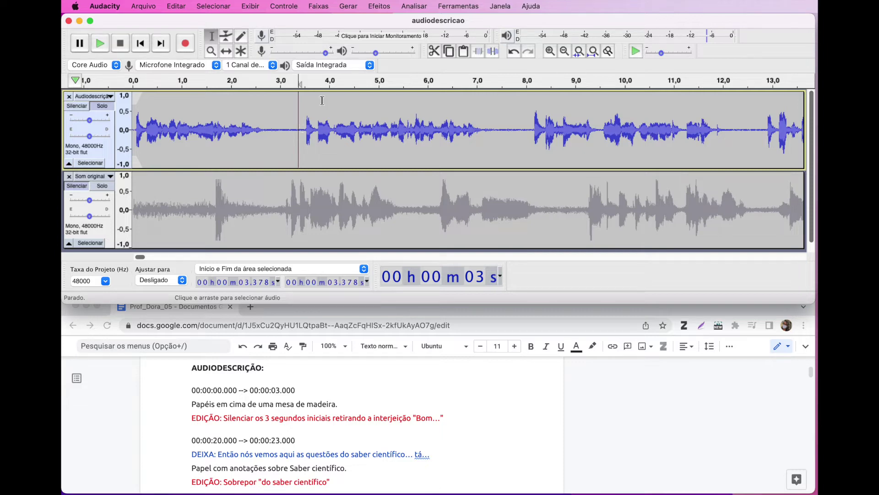
{"action": "left_click", "coordinate": [347, 7]}
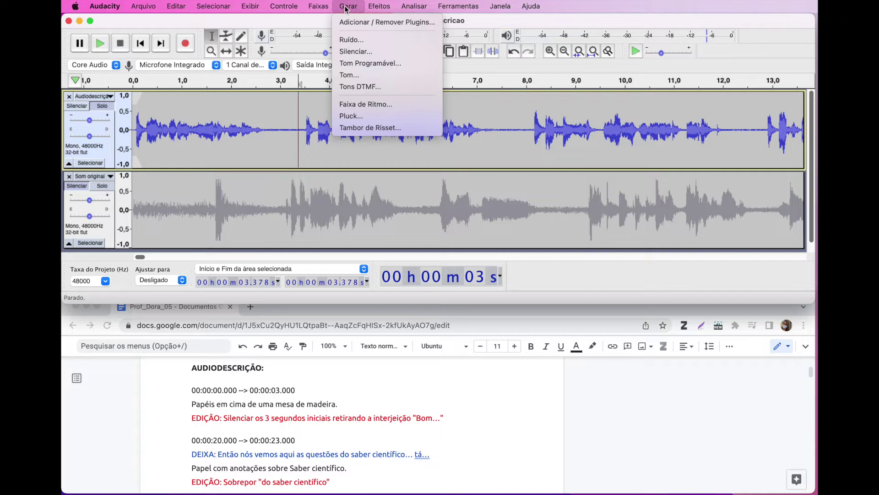
{"action": "left_click", "coordinate": [352, 52]}
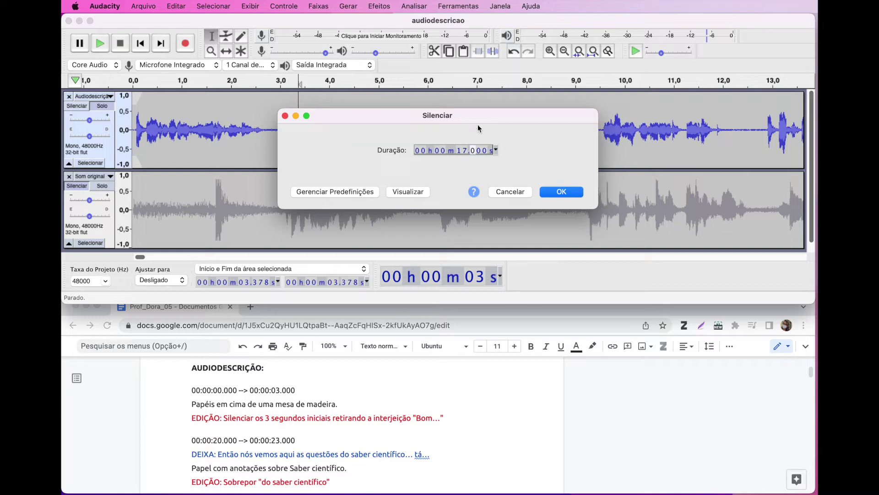
{"action": "left_click", "coordinate": [563, 192]}
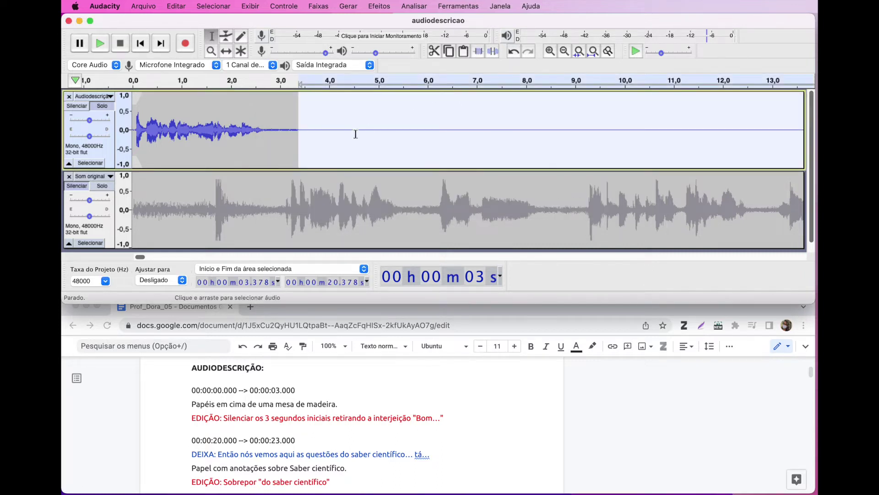
{"action": "scroll", "coordinate": [553, 136], "scroll_direction": "right", "scroll_amount": 10}
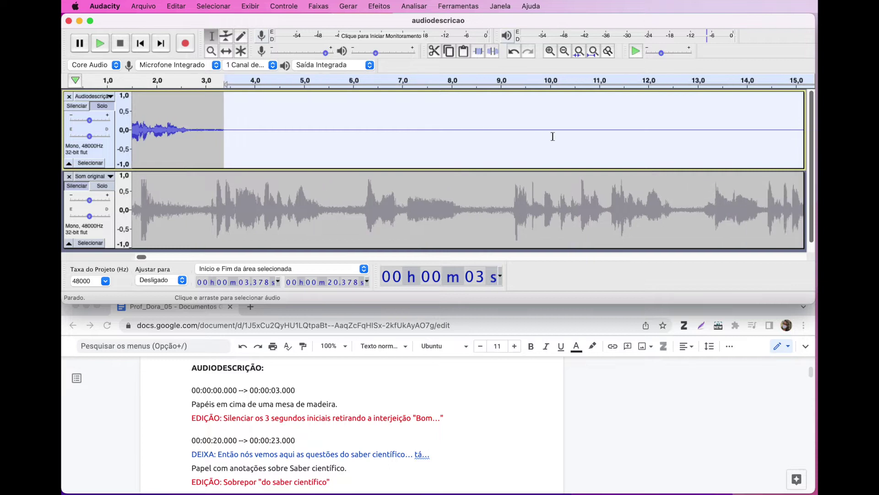
{"action": "scroll", "coordinate": [553, 136], "scroll_direction": "right", "scroll_amount": 1}
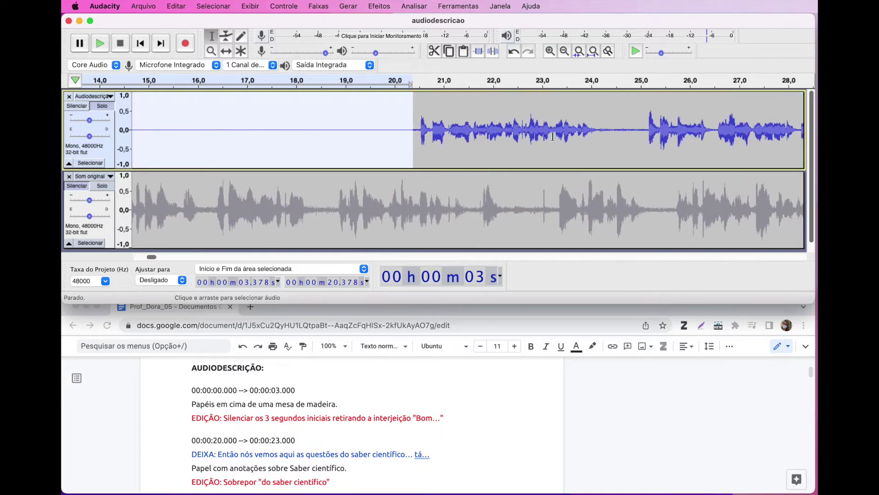
Select the second Audiodescrição phrase, about 20.38 to 24.19 seconds, and speed up its tempo by about 25% without altering pitch
{"action": "left_click", "coordinate": [412, 122]}
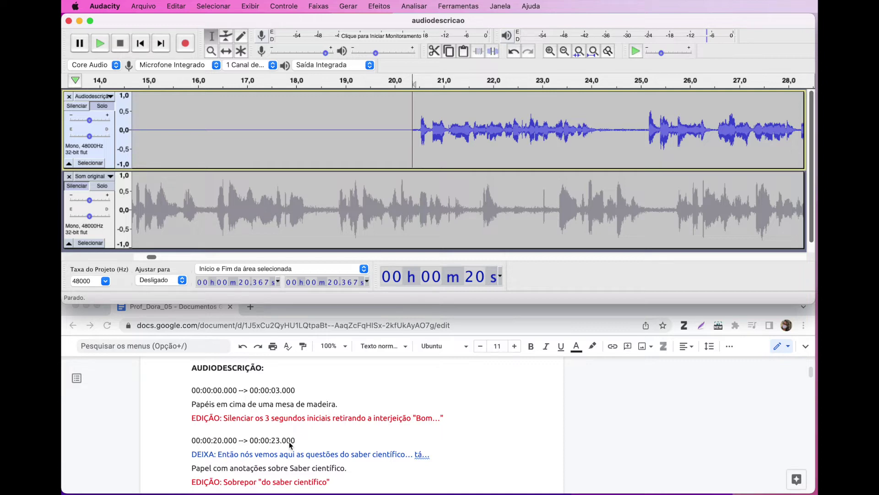
{"action": "left_click_drag", "start_coordinate": [408, 127], "coordinate": [605, 138]}
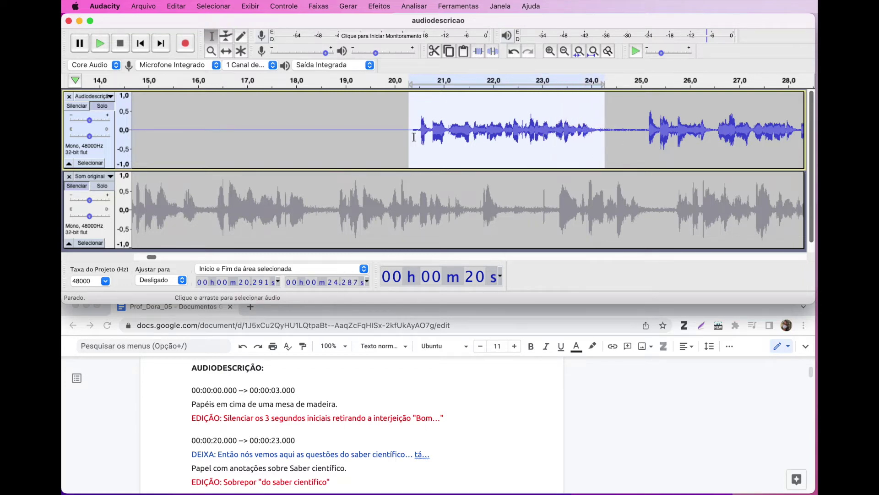
{"action": "left_click_drag", "start_coordinate": [410, 138], "coordinate": [414, 138]}
{"action": "left_click_drag", "start_coordinate": [605, 140], "coordinate": [597, 141]}
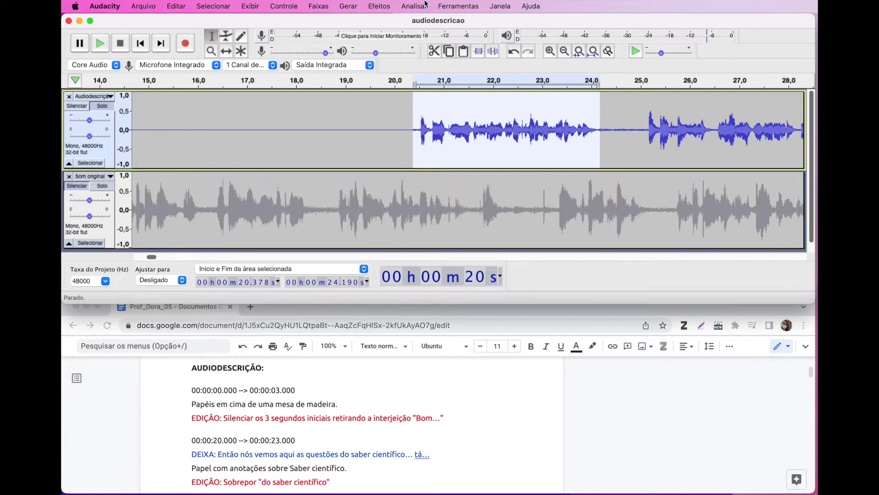
{"action": "left_click", "coordinate": [374, 7]}
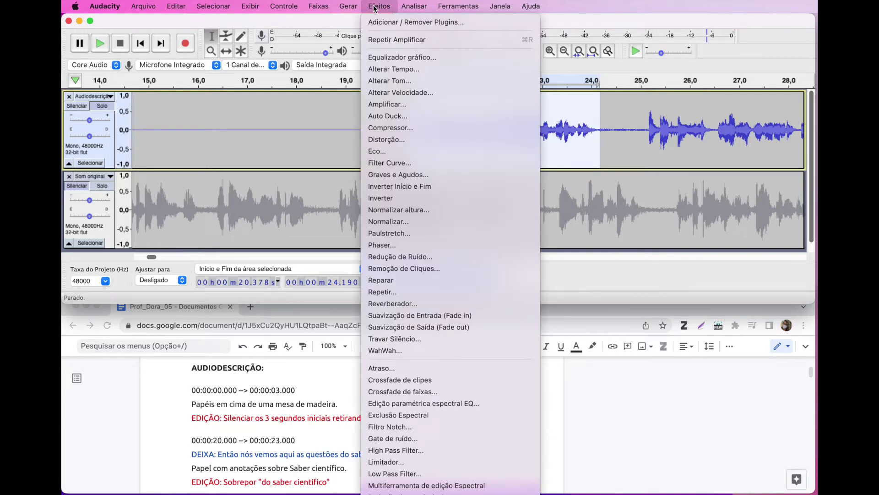
{"action": "left_click", "coordinate": [375, 70]}
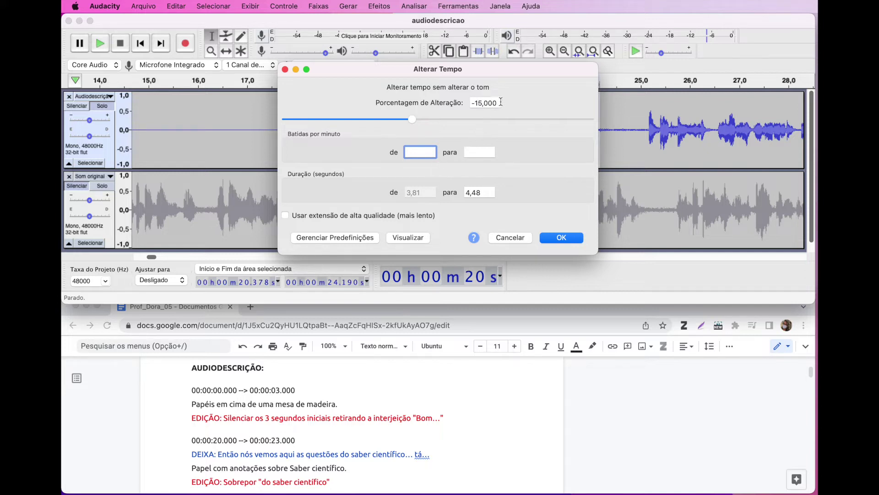
{"action": "left_click", "coordinate": [476, 103]}
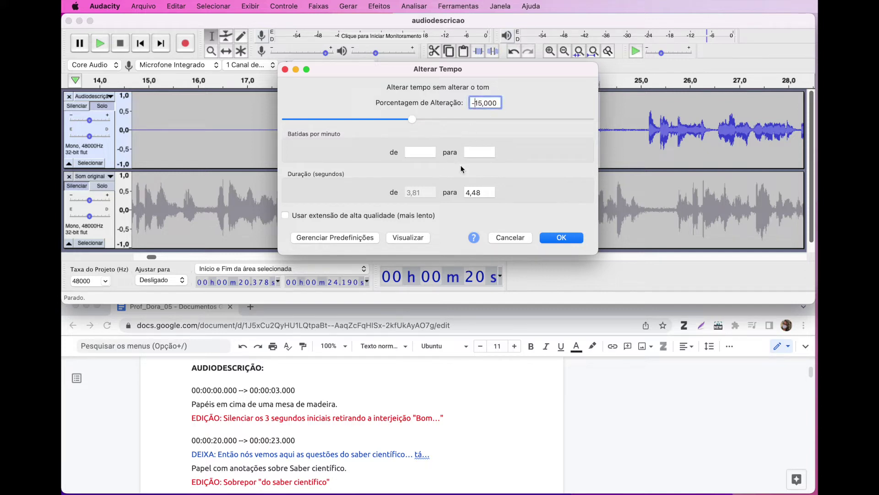
{"action": "key", "text": "BackSpace"}
{"action": "mouse_move", "coordinate": [446, 123]}
{"action": "left_mouse_down"}
{"action": "mouse_move", "coordinate": [431, 122]}
{"action": "mouse_move", "coordinate": [450, 125]}
{"action": "left_mouse_up"}
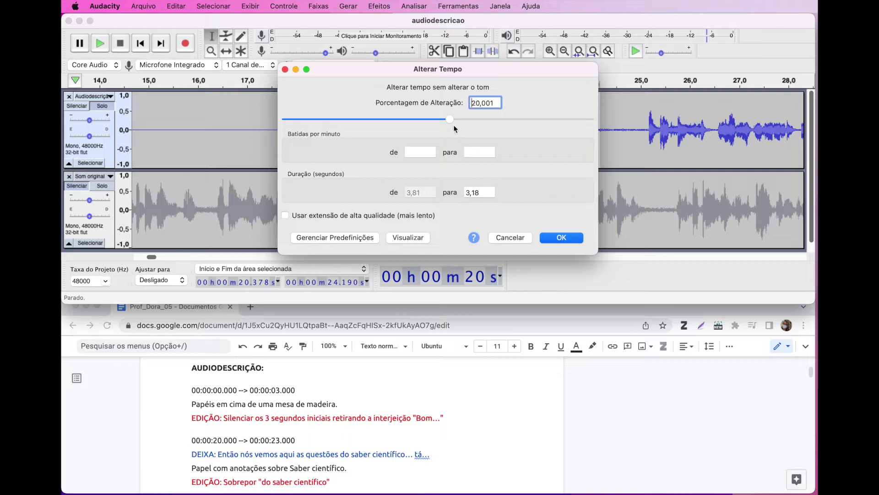
{"action": "left_click_drag", "start_coordinate": [450, 122], "coordinate": [454, 122]}
{"action": "left_click", "coordinate": [568, 237]}
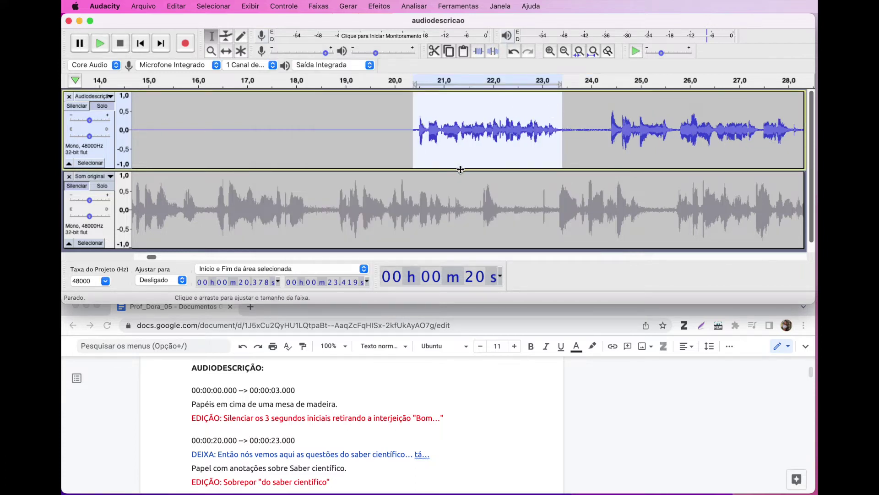
Play the second Audiodescrição phrase with its new tempo and look over the phrases that follow on the track
{"action": "left_click", "coordinate": [99, 45]}
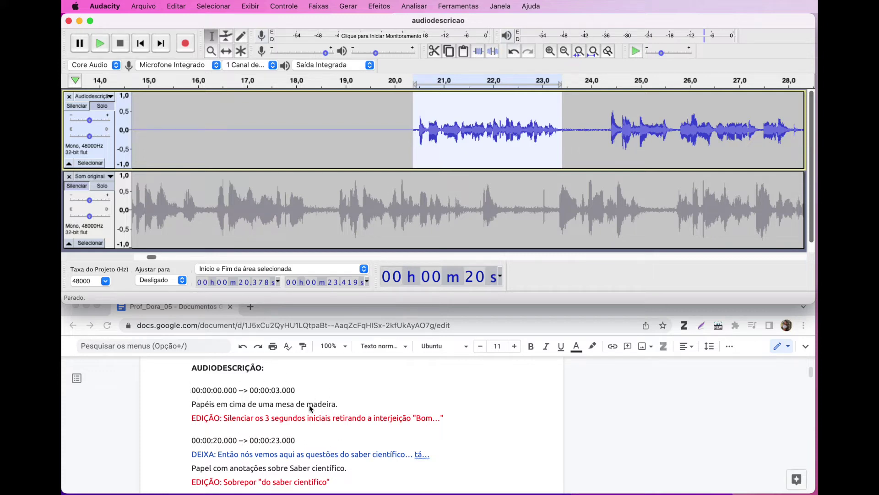
{"action": "scroll", "coordinate": [643, 134], "scroll_direction": "right", "scroll_amount": 3}
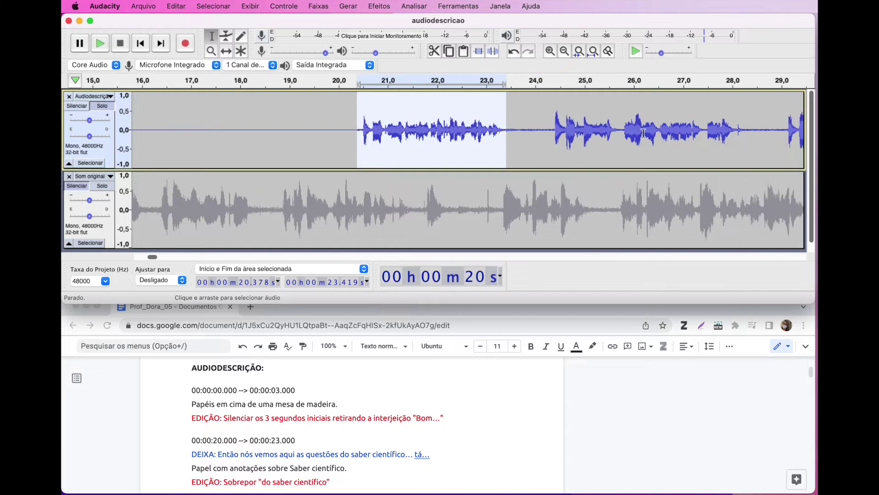
{"action": "scroll", "coordinate": [643, 133], "scroll_direction": "right", "scroll_amount": 20}
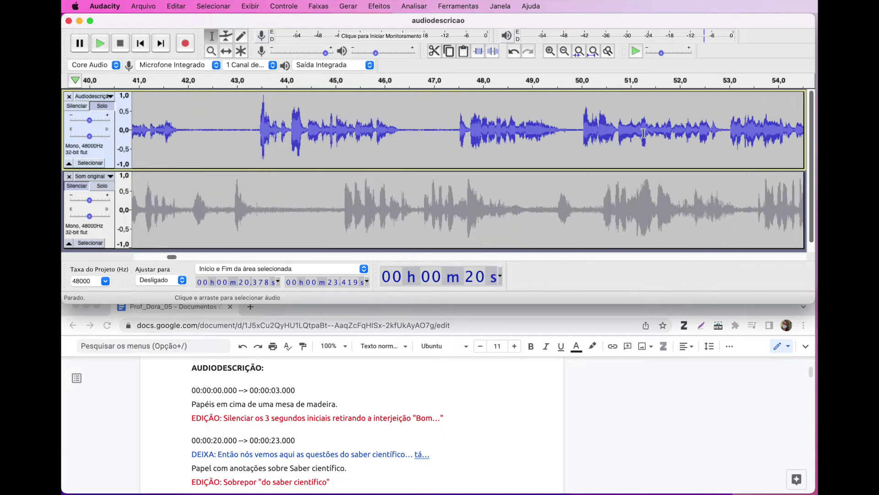
{"action": "scroll", "coordinate": [643, 133], "scroll_direction": "left", "scroll_amount": 20}
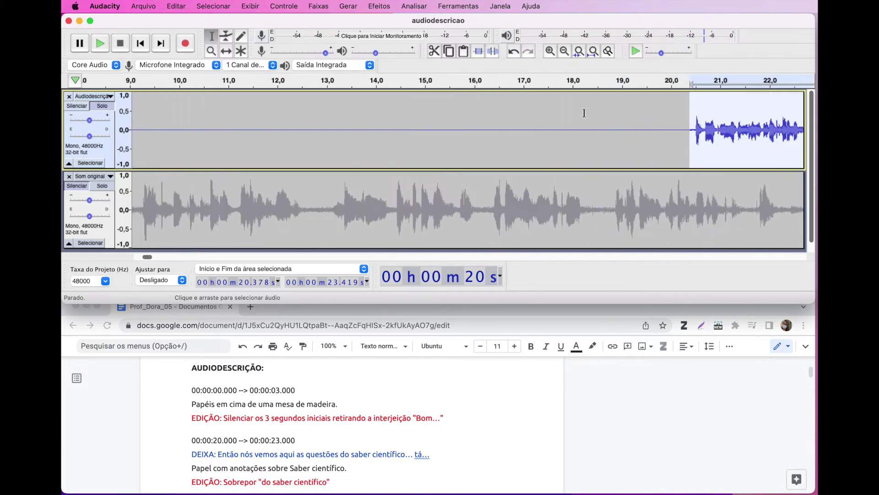
{"action": "scroll", "coordinate": [616, 121], "scroll_direction": "right", "scroll_amount": 10}
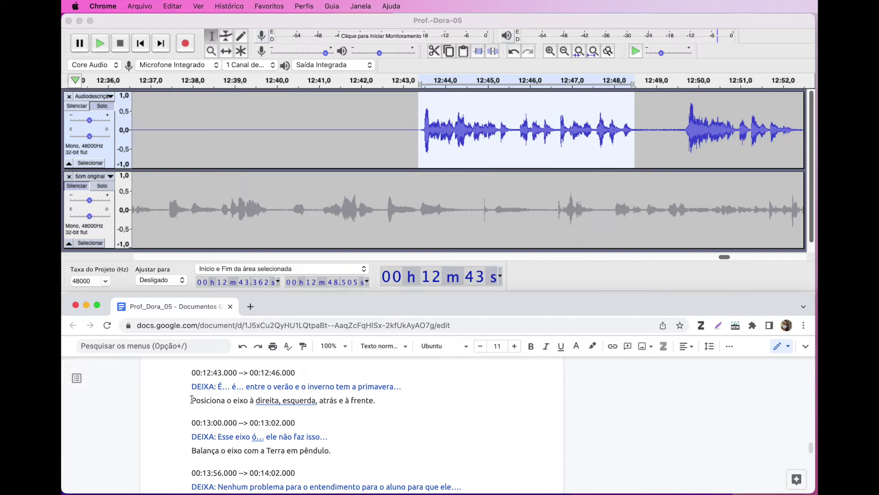
Highlight the script line "Posiciona o eixo à direita, esquerda, atrás e à frente" and its 12:43 start time, and locate that point in the Prof.-Dora-05 project
{"action": "left_click_drag", "start_coordinate": [192, 399], "coordinate": [377, 402]}
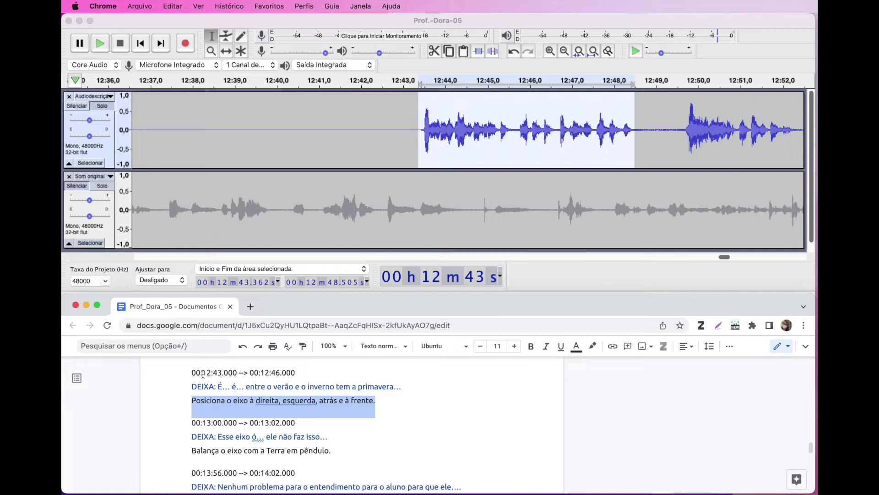
{"action": "left_click_drag", "start_coordinate": [203, 374], "coordinate": [237, 372]}
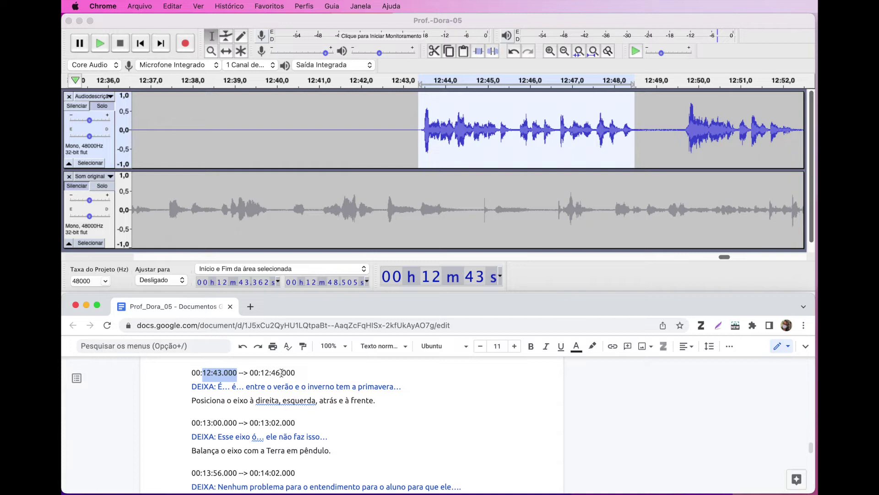
{"action": "left_click", "coordinate": [384, 145]}
{"action": "left_click", "coordinate": [383, 139]}
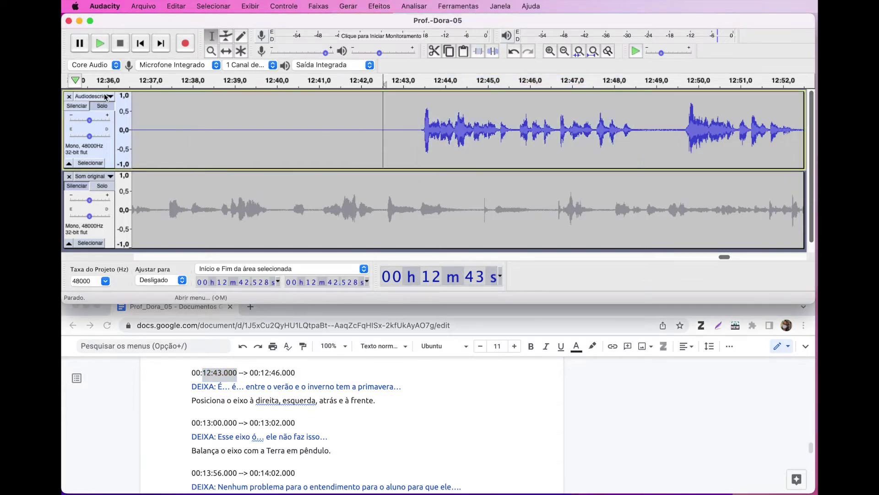
Play the Audiodescrição phrase from about 12:43.3 to 12:48.6, raise its tempo by 25%, and reselect the shortened phrase
{"action": "left_click_drag", "start_coordinate": [416, 129], "coordinate": [638, 137]}
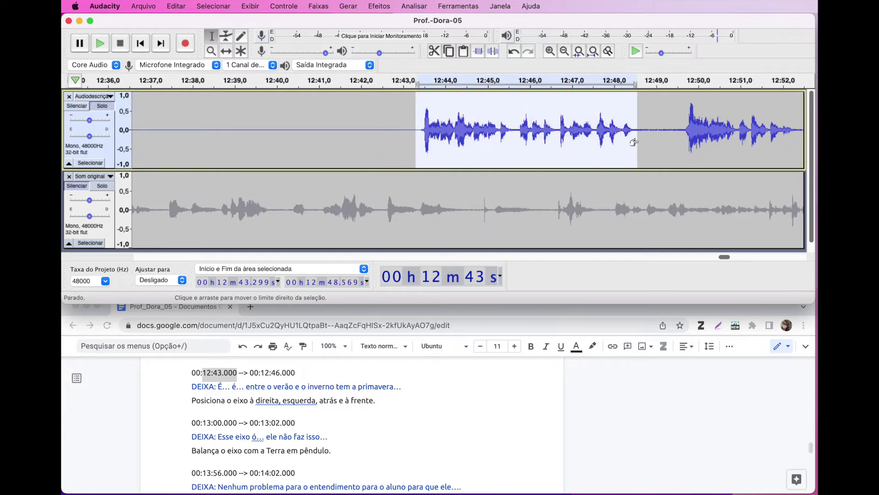
{"action": "left_click", "coordinate": [99, 45]}
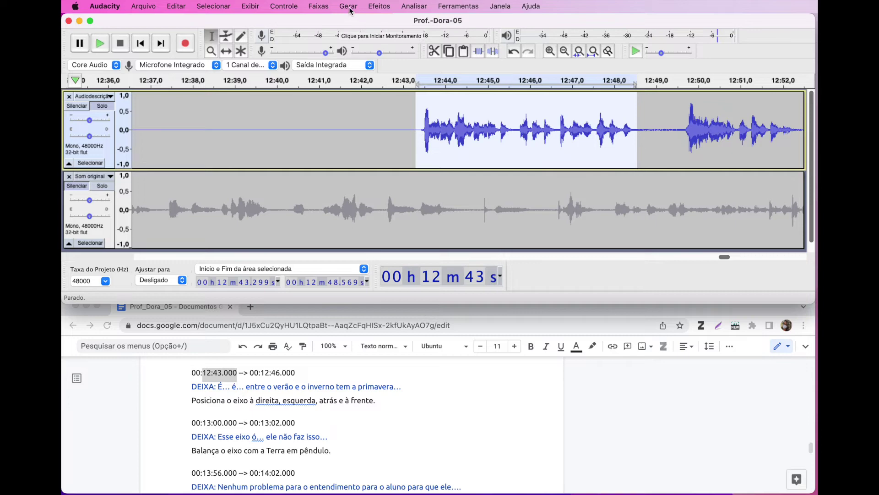
{"action": "left_click", "coordinate": [378, 6]}
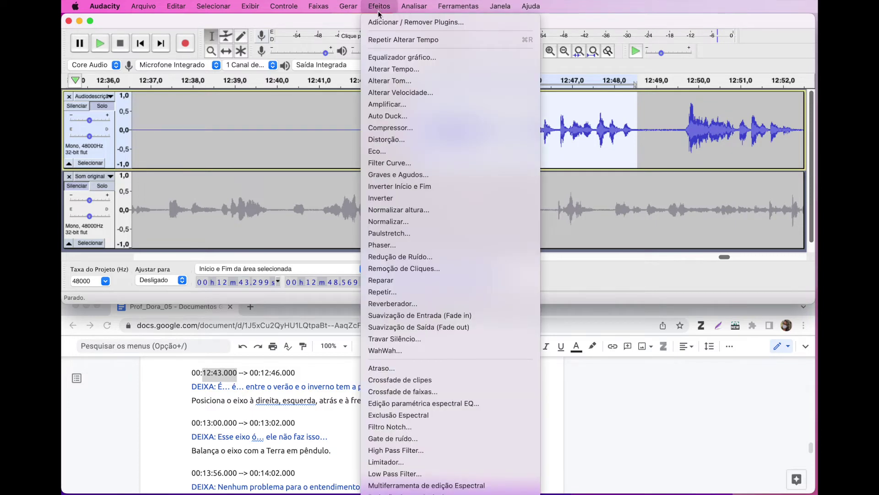
{"action": "left_click", "coordinate": [399, 72]}
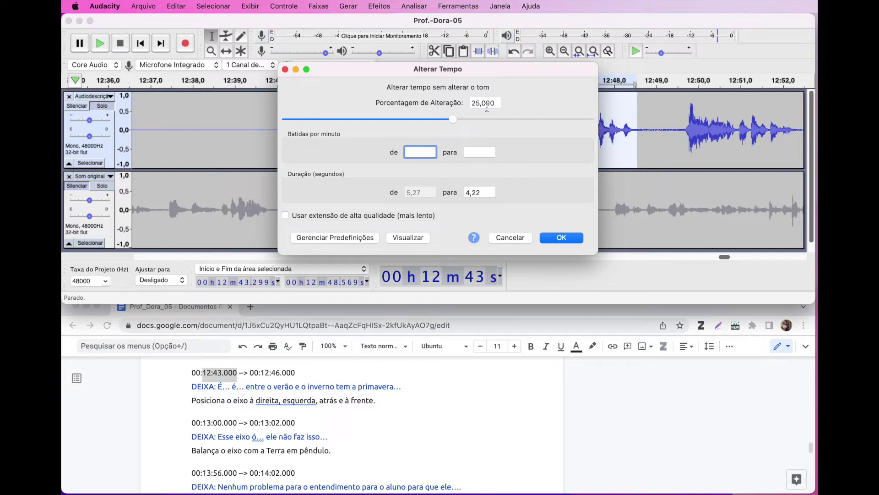
{"action": "left_click", "coordinate": [565, 237]}
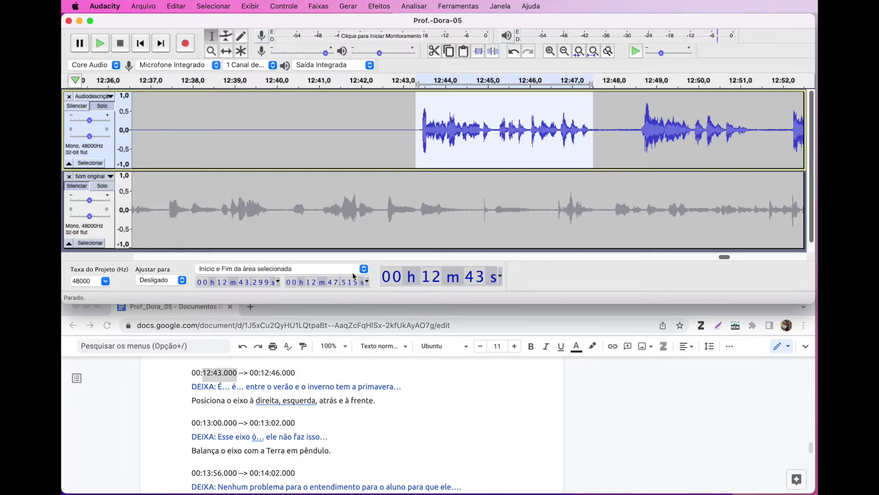
{"action": "left_click", "coordinate": [453, 163]}
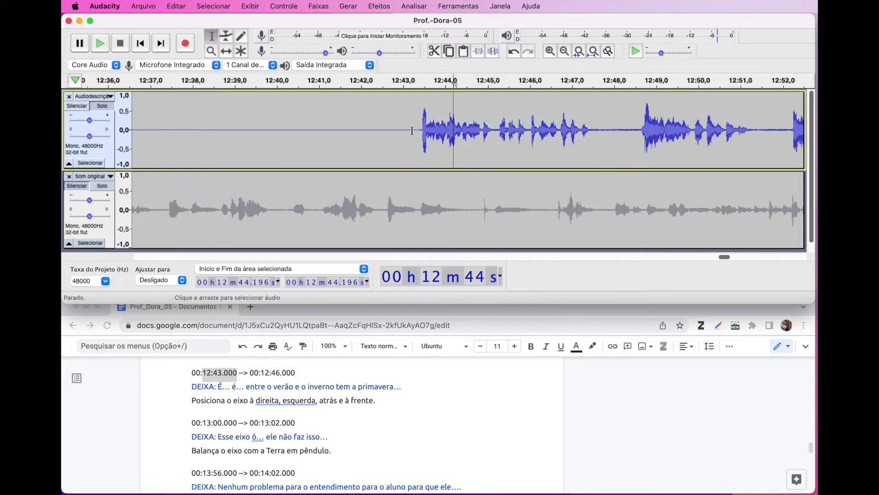
{"action": "left_click_drag", "start_coordinate": [416, 130], "coordinate": [590, 130]}
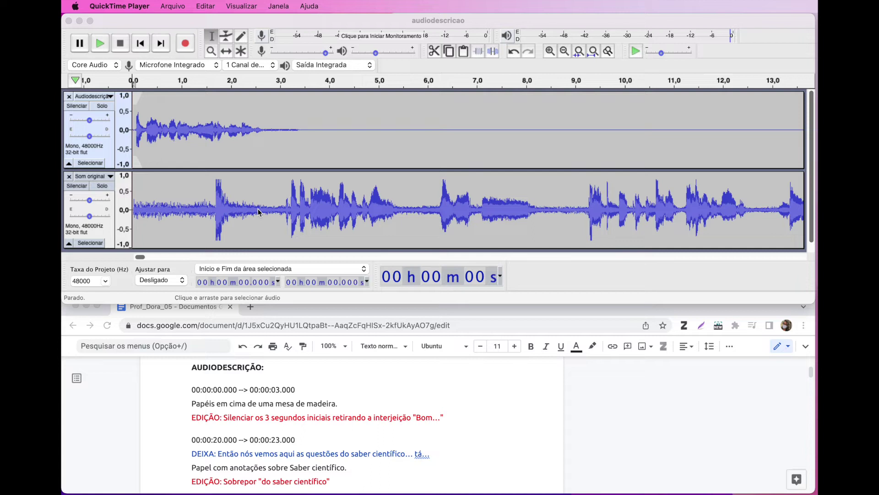
Play both tracks of the audiodescricao project together from the beginning
{"action": "left_click", "coordinate": [141, 44]}
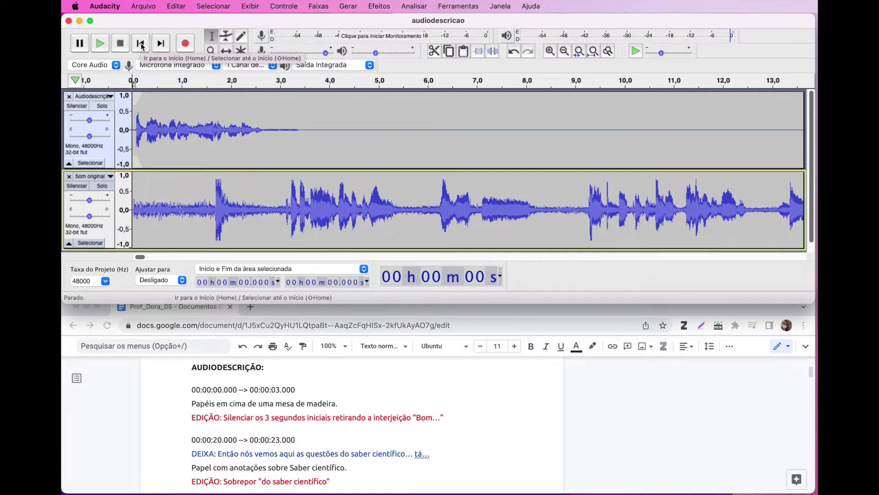
{"action": "left_click", "coordinate": [100, 44]}
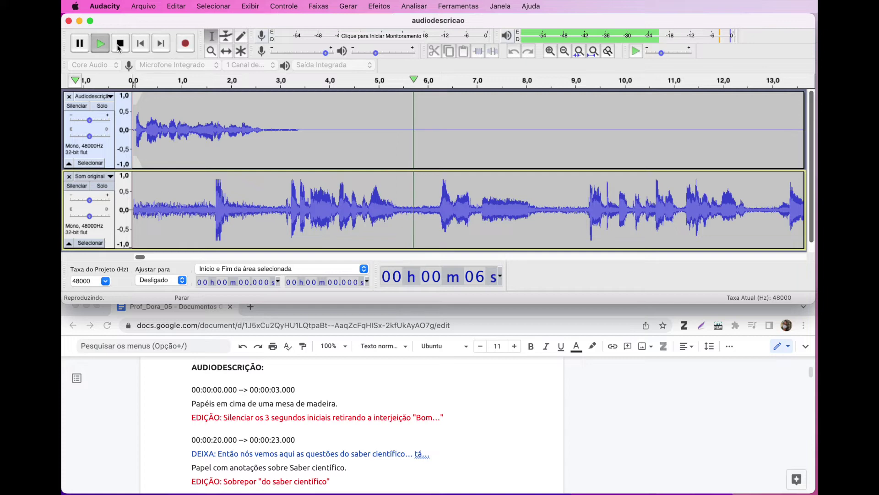
Stop playback, mute the Audiodescrição track, and play only the opening background noise of Som original from 0 to about 1.6 s
{"action": "left_click", "coordinate": [120, 45]}
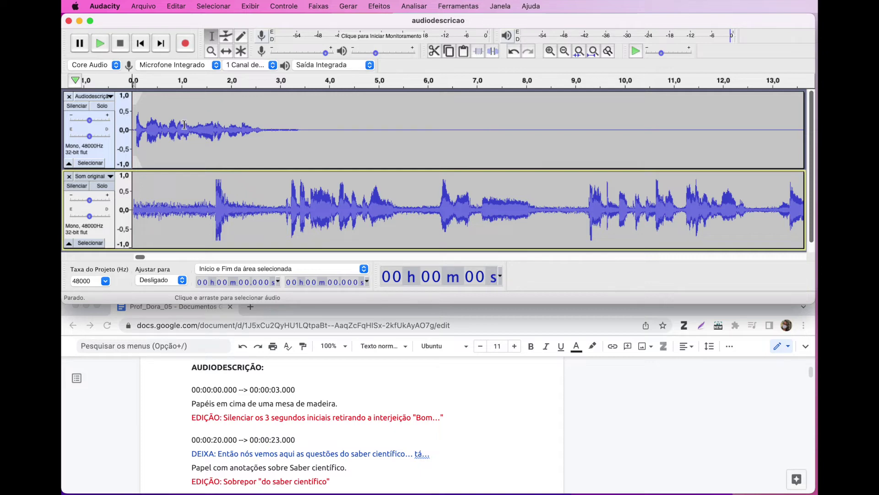
{"action": "left_click", "coordinate": [202, 199]}
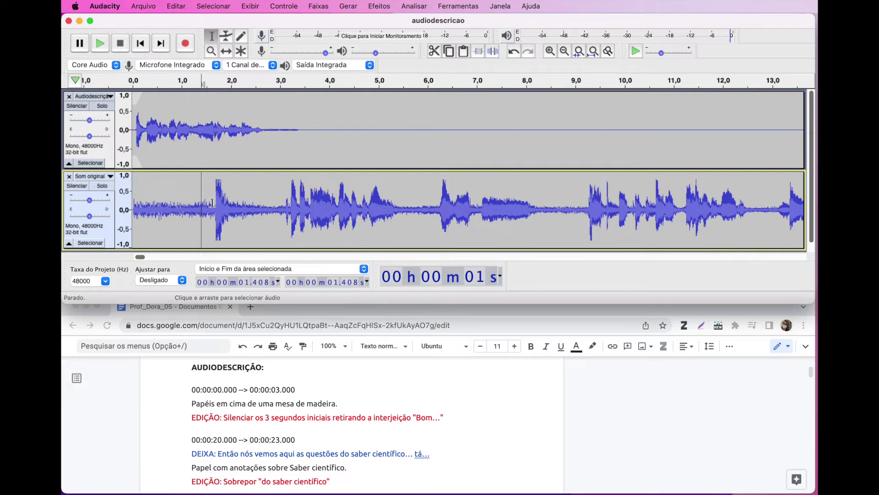
{"action": "left_click", "coordinate": [77, 110]}
{"action": "left_click", "coordinate": [213, 207]}
{"action": "left_click_drag", "start_coordinate": [213, 208], "coordinate": [137, 210]}
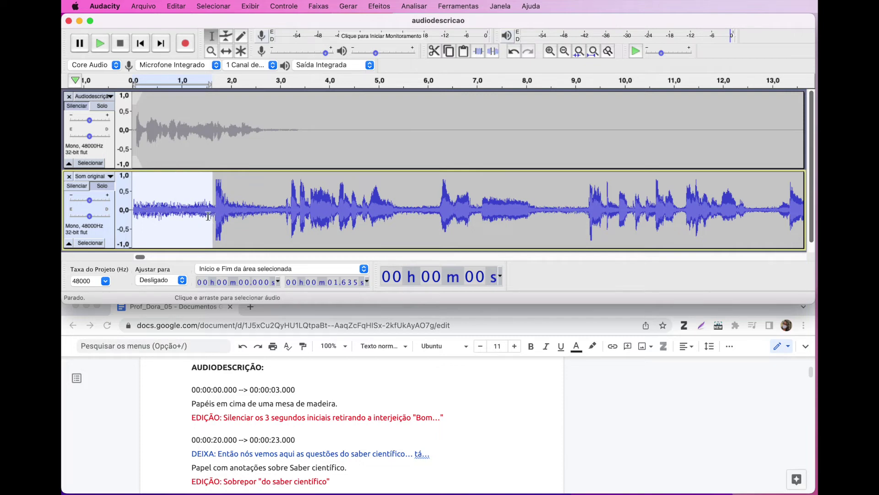
{"action": "left_click", "coordinate": [100, 43]}
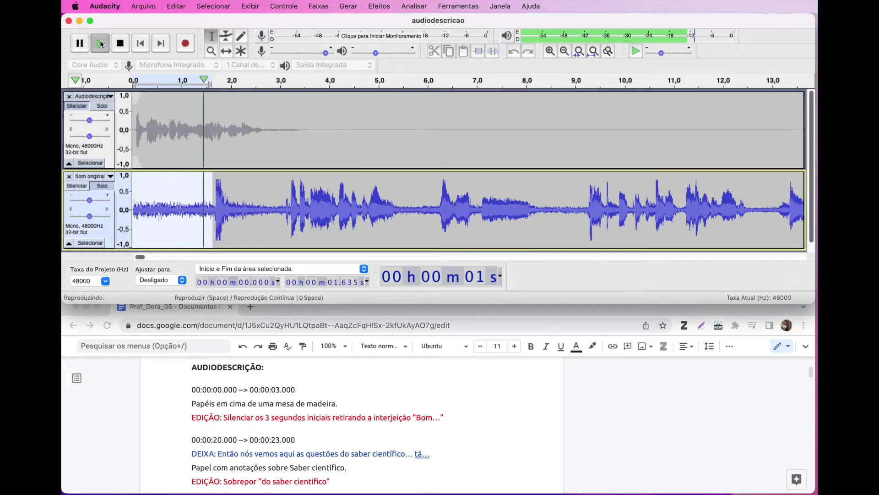
{"action": "left_click", "coordinate": [199, 207]}
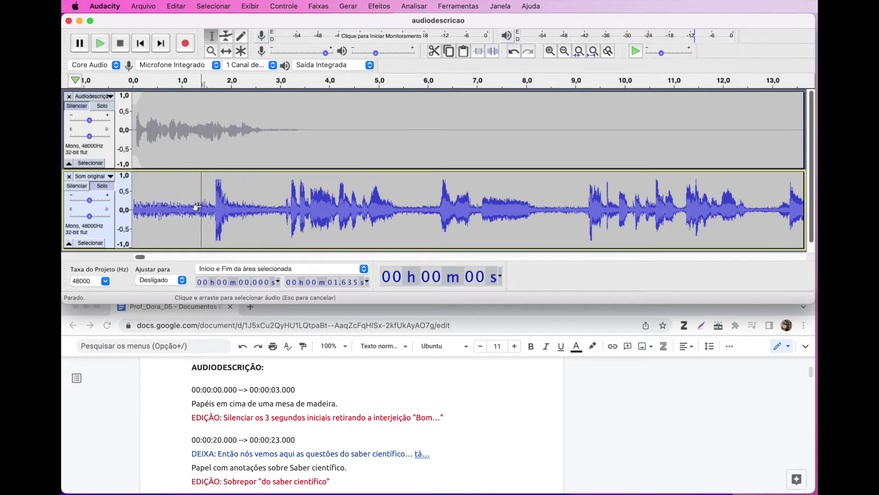
Capture a noise profile for Redução de Ruído from about the first 1.6 seconds of Som original
{"action": "left_click_drag", "start_coordinate": [213, 203], "coordinate": [133, 207]}
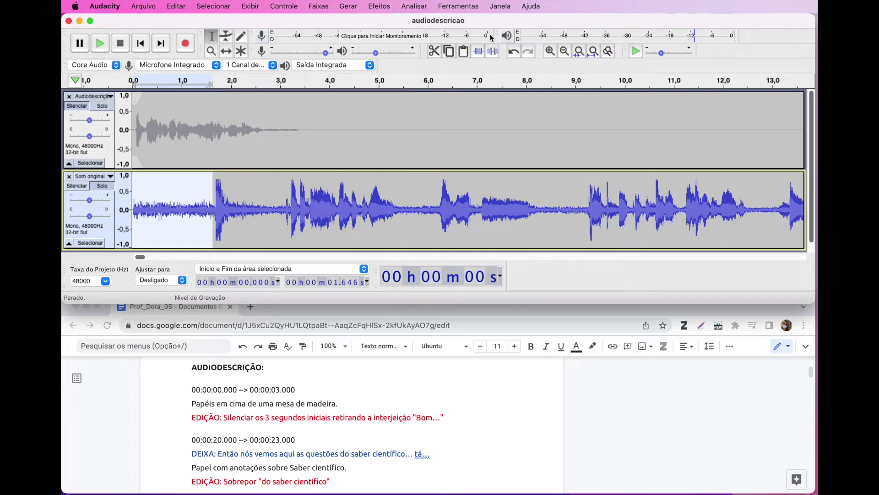
{"action": "left_click", "coordinate": [379, 7]}
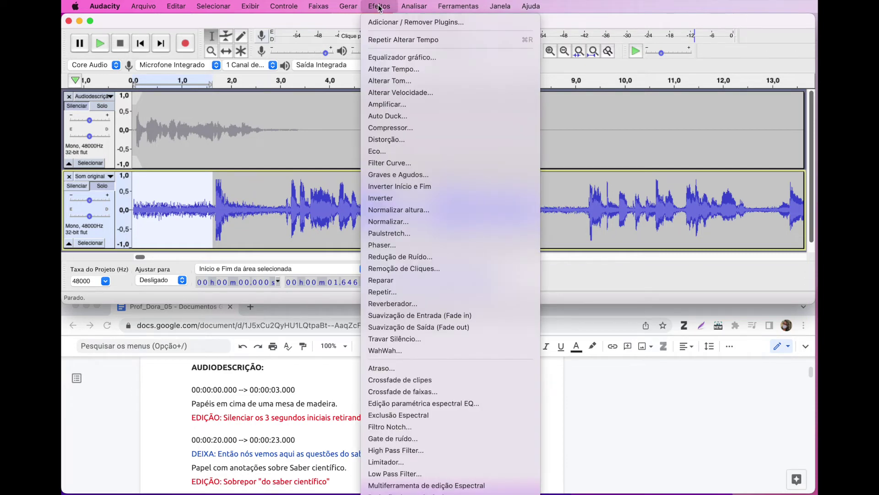
{"action": "left_click", "coordinate": [405, 257]}
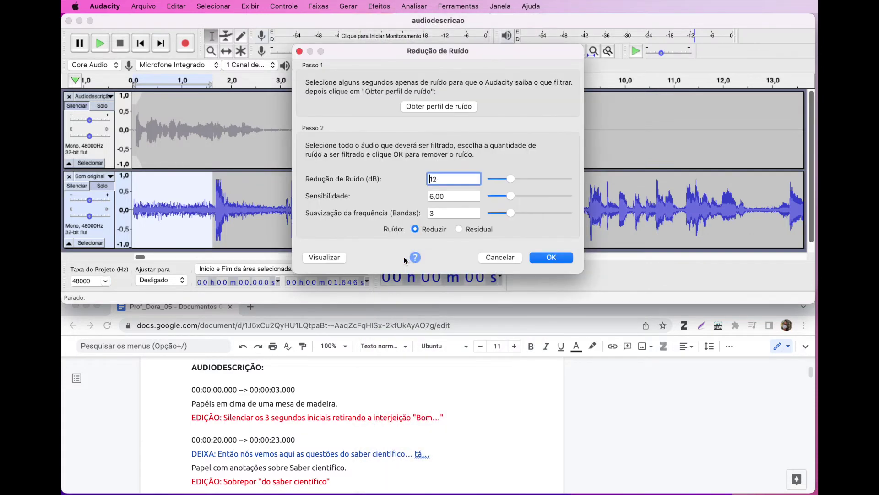
{"action": "left_click", "coordinate": [458, 107]}
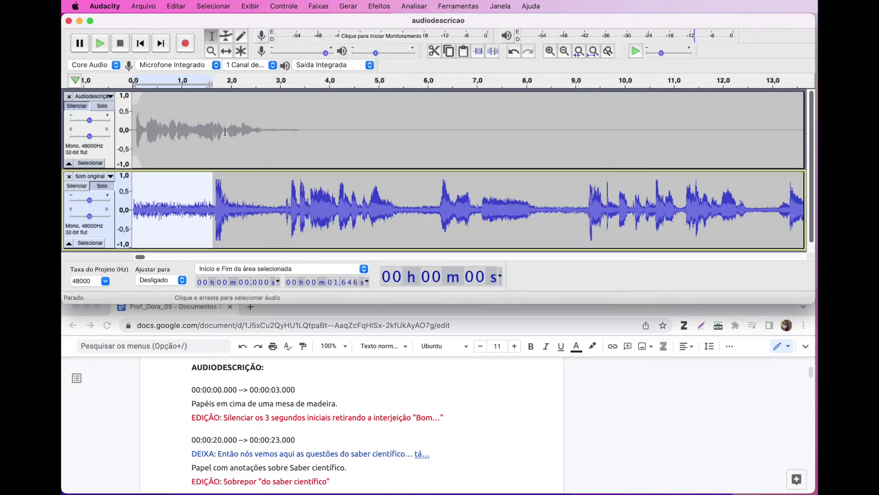
Apply Redução de Ruído to the whole Som original track with 12 dB reduction, sensitivity 6,00 and 3 smoothing bands
{"action": "double_click", "coordinate": [179, 191]}
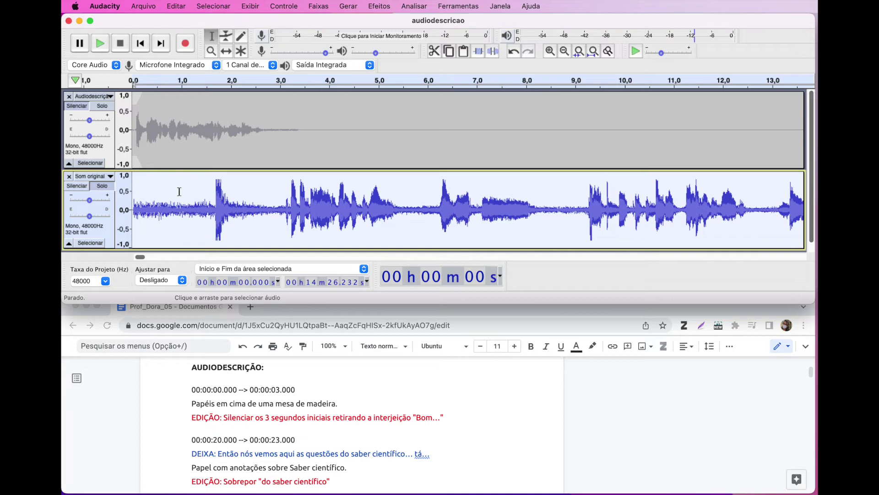
{"action": "left_click", "coordinate": [381, 9]}
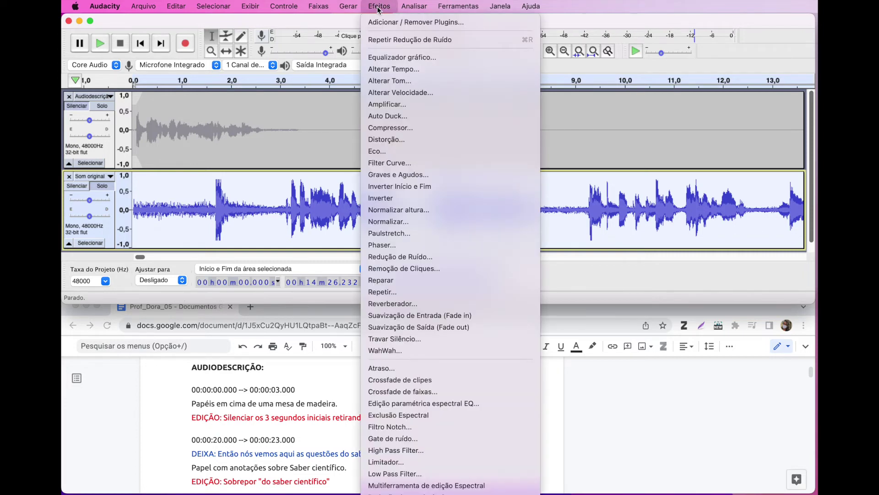
{"action": "left_click", "coordinate": [411, 257]}
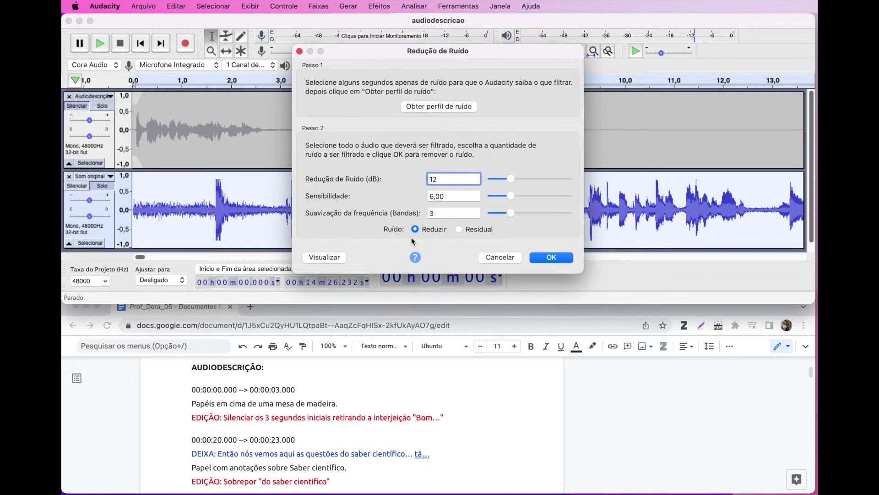
{"action": "left_click", "coordinate": [551, 257]}
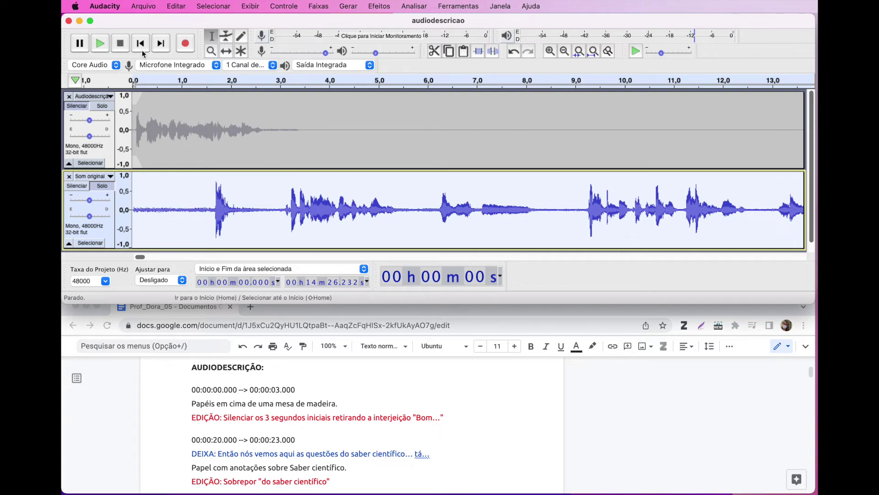
Unmute the Audiodescrição track and play both tracks from the start to hear the noise-reduced sound, pausing just before 4 s
{"action": "left_click", "coordinate": [81, 109]}
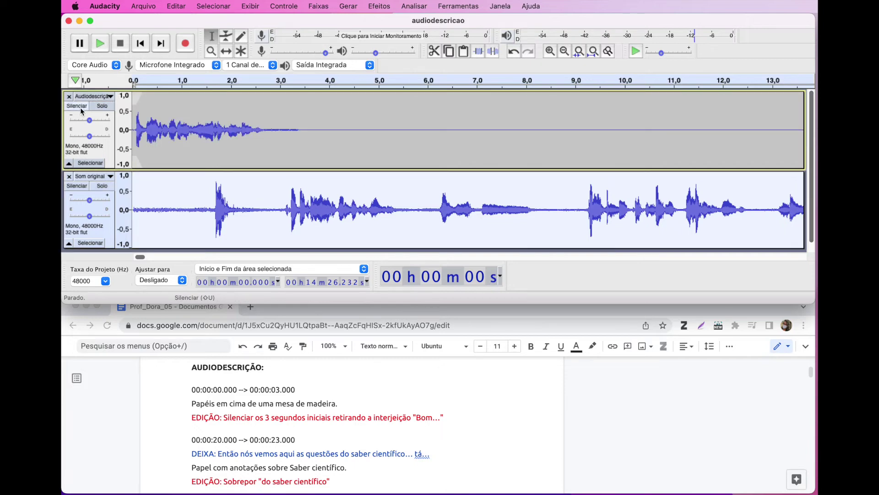
{"action": "left_click", "coordinate": [141, 44]}
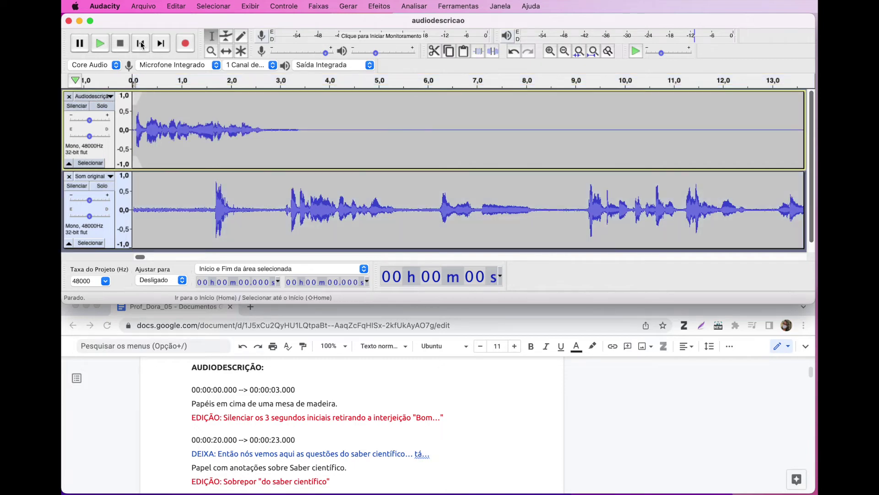
{"action": "left_click", "coordinate": [99, 43]}
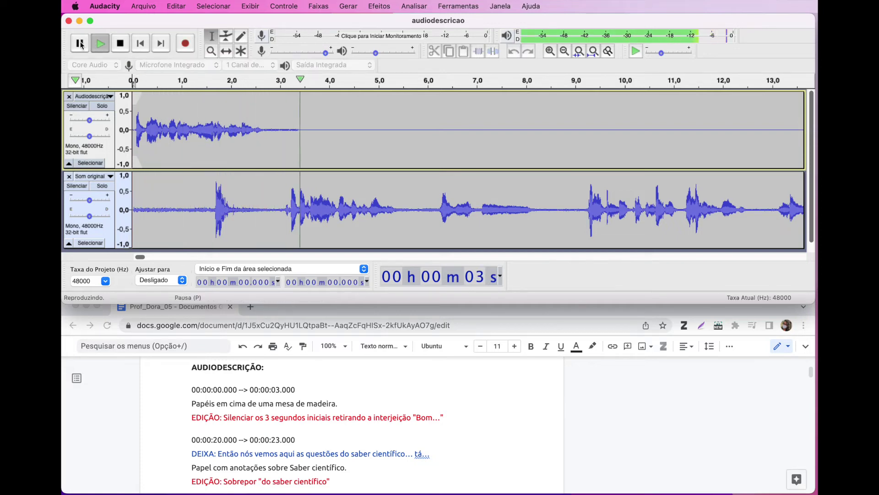
{"action": "left_click", "coordinate": [81, 44]}
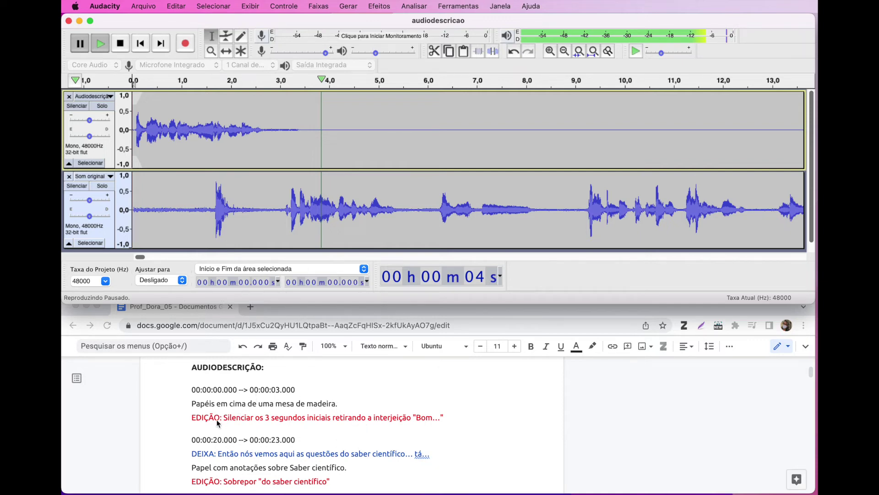
Consult the script note on silencing the initial 3 seconds and mark the "Bom…" interjection on Som original, about 1.6 to 3.0 s
{"action": "left_click", "coordinate": [204, 420]}
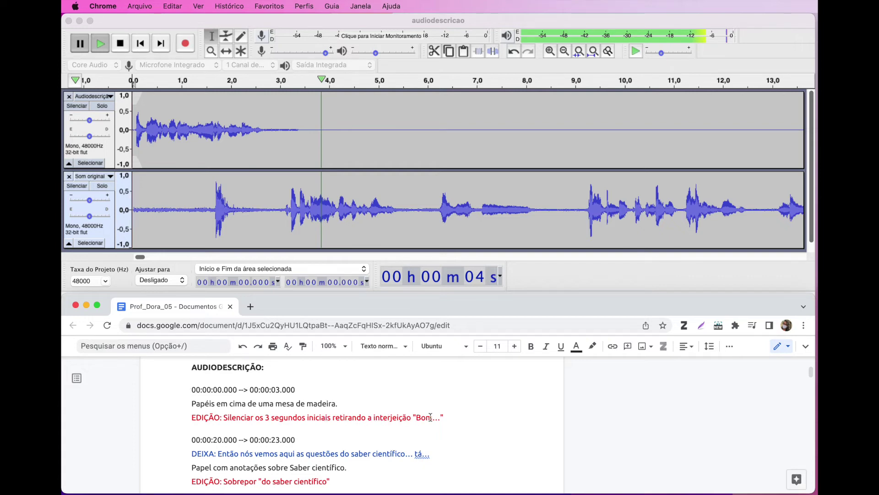
{"action": "left_click", "coordinate": [211, 211]}
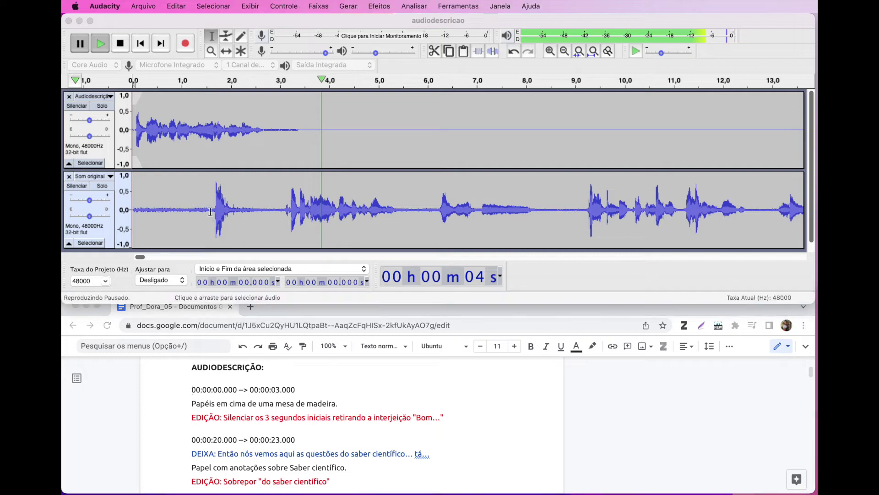
{"action": "left_click_drag", "start_coordinate": [210, 212], "coordinate": [280, 217]}
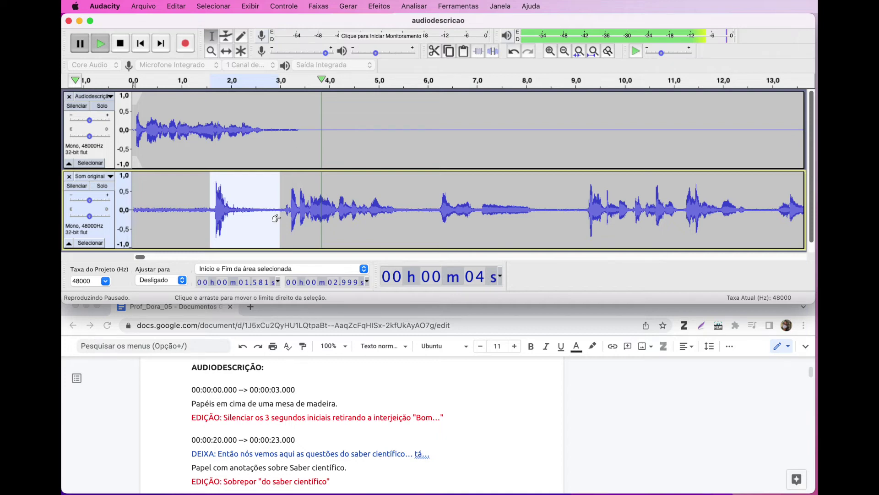
{"action": "left_click", "coordinate": [241, 205]}
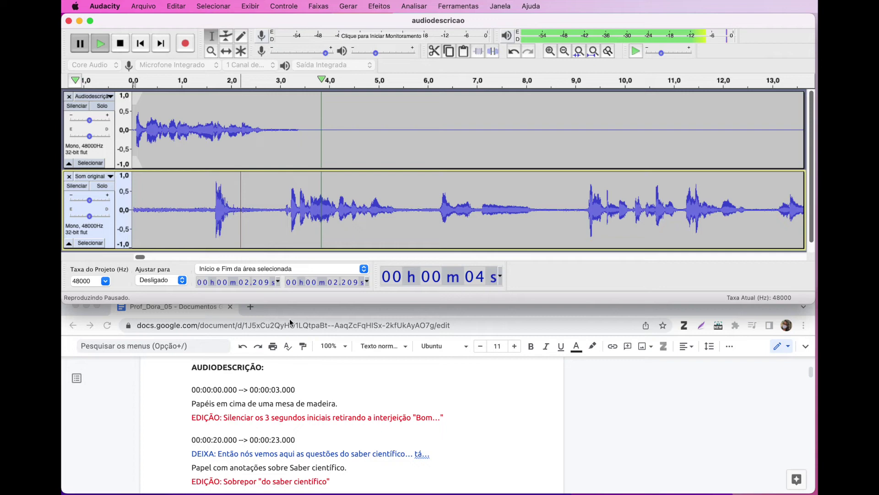
Compare the opening of Som original, up to about 2.95 s, with the silent stretch of Audiodescrição from about 3.7 to 5.8 s
{"action": "left_click", "coordinate": [205, 224]}
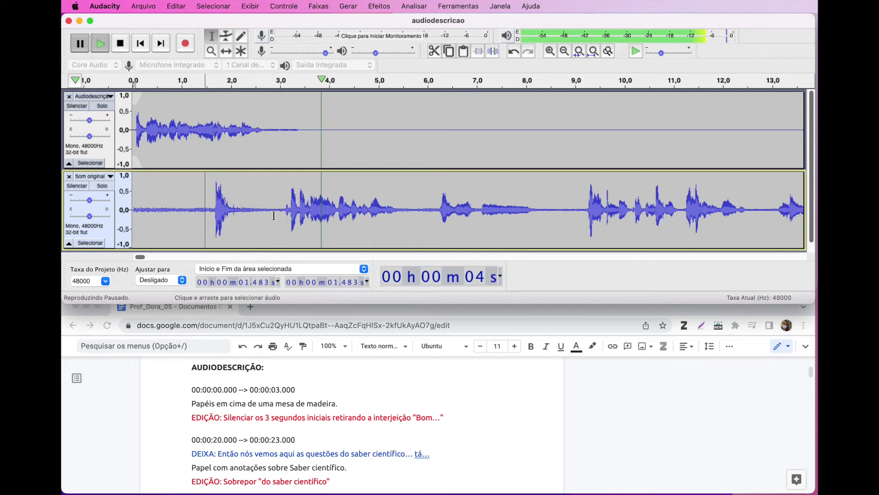
{"action": "left_click_drag", "start_coordinate": [277, 211], "coordinate": [125, 208]}
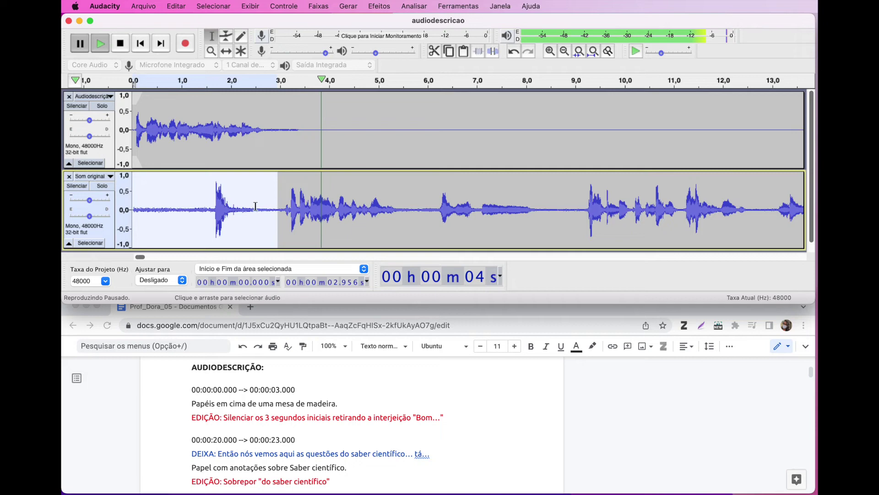
{"action": "left_click", "coordinate": [282, 152]}
{"action": "left_click", "coordinate": [349, 130]}
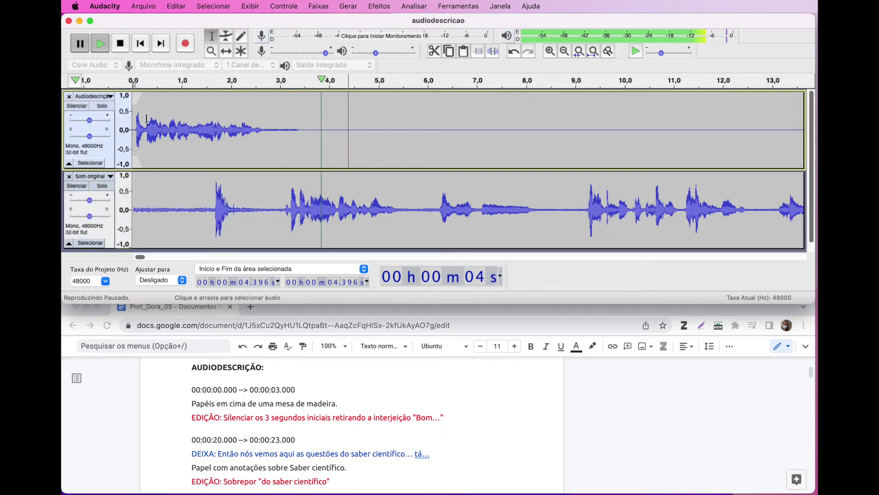
{"action": "left_click_drag", "start_coordinate": [317, 131], "coordinate": [418, 144]}
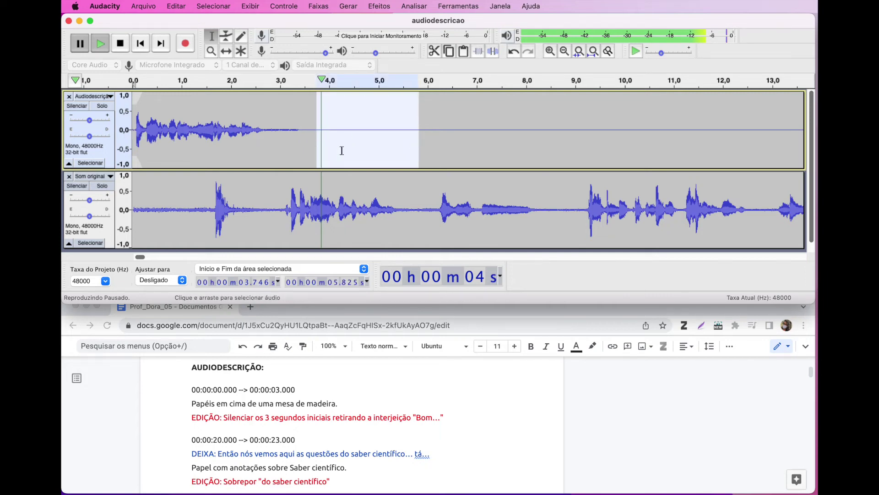
{"action": "left_click", "coordinate": [248, 208]}
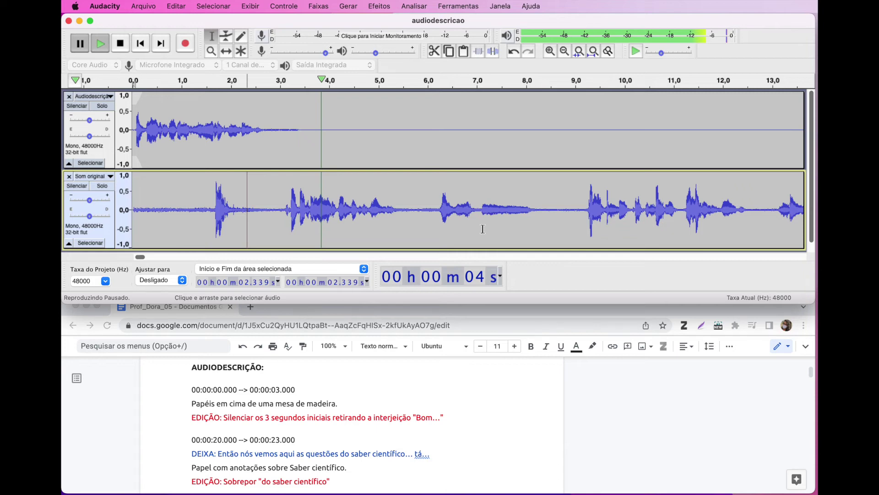
{"action": "left_click_drag", "start_coordinate": [137, 211], "coordinate": [273, 226]}
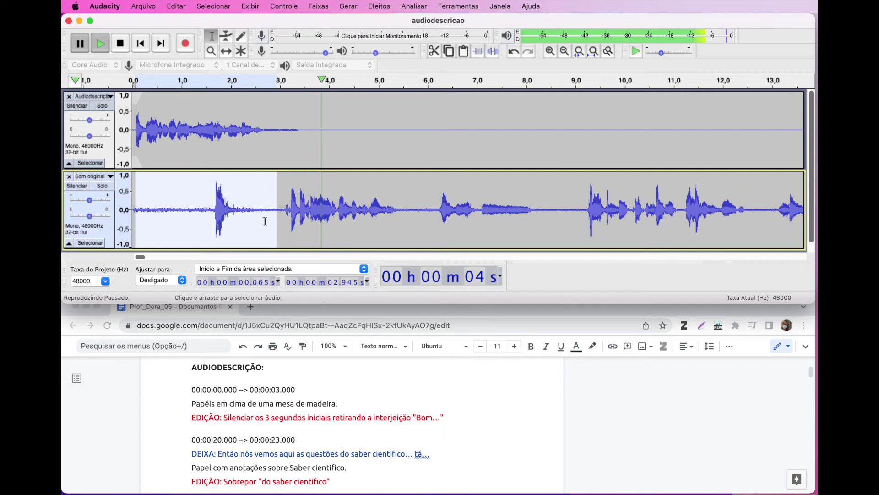
{"action": "left_click", "coordinate": [259, 223]}
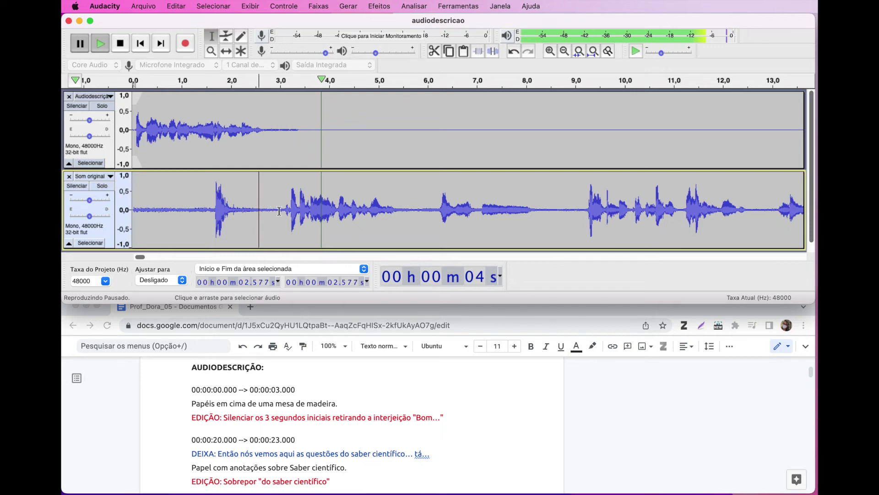
Replace the opening of Som original, from 0 to 2.956 s, with generated silence of the same duration
{"action": "left_click_drag", "start_coordinate": [279, 209], "coordinate": [196, 193]}
{"action": "left_click_drag", "start_coordinate": [129, 189], "coordinate": [125, 191]}
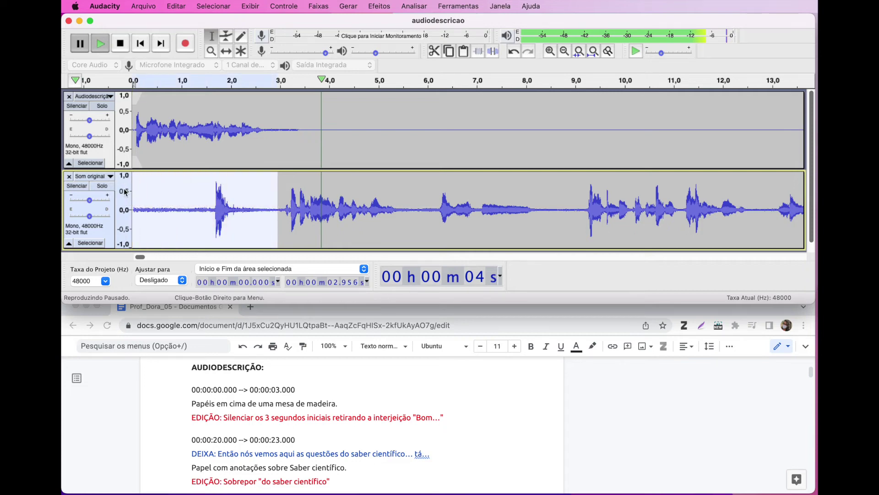
{"action": "left_click", "coordinate": [379, 6]}
{"action": "mouse_move", "coordinate": [347, 6]}
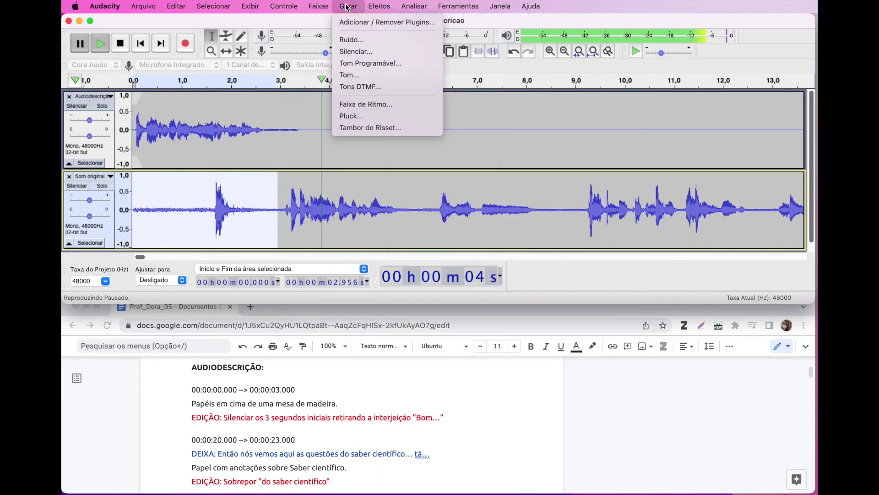
{"action": "left_click", "coordinate": [349, 52]}
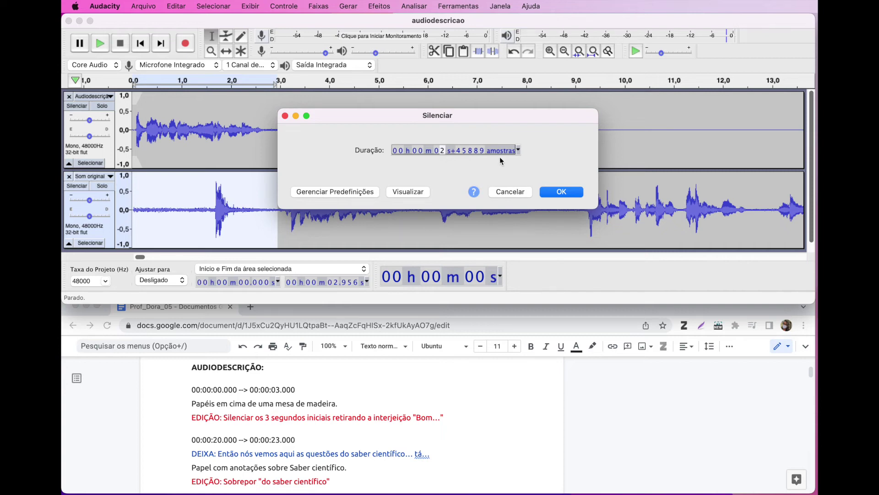
{"action": "left_click", "coordinate": [567, 194]}
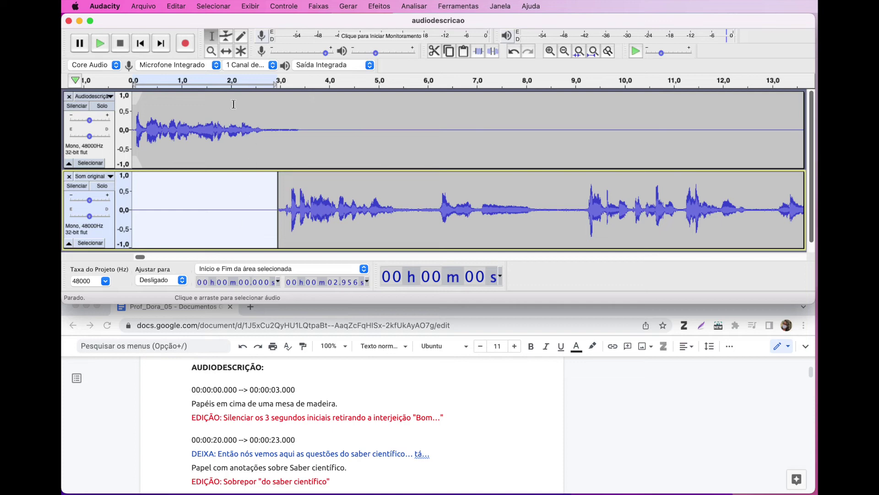
Play both tracks from the beginning to check the silenced opening of Som original, and pause after the first phrase
{"action": "left_click", "coordinate": [140, 44]}
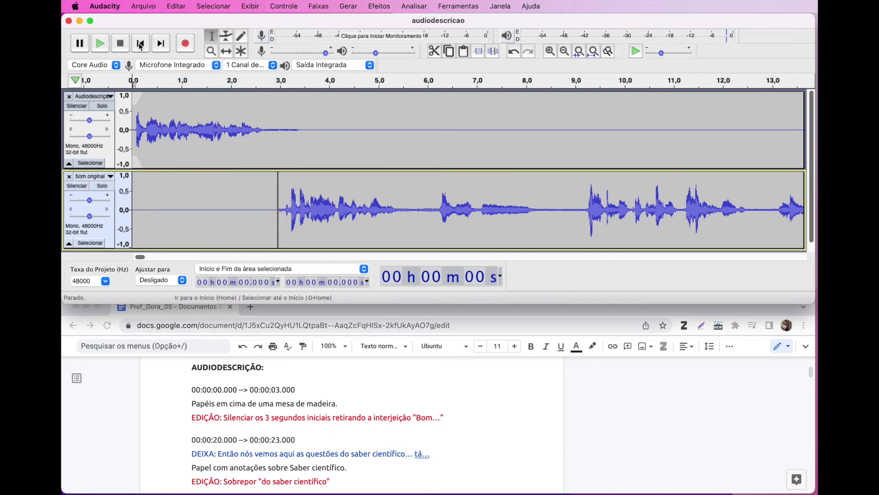
{"action": "left_click", "coordinate": [100, 45]}
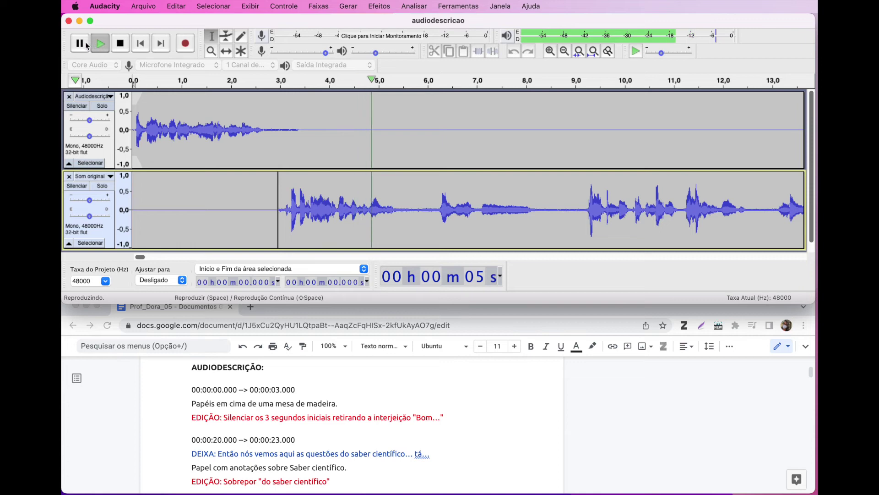
{"action": "left_click", "coordinate": [81, 43]}
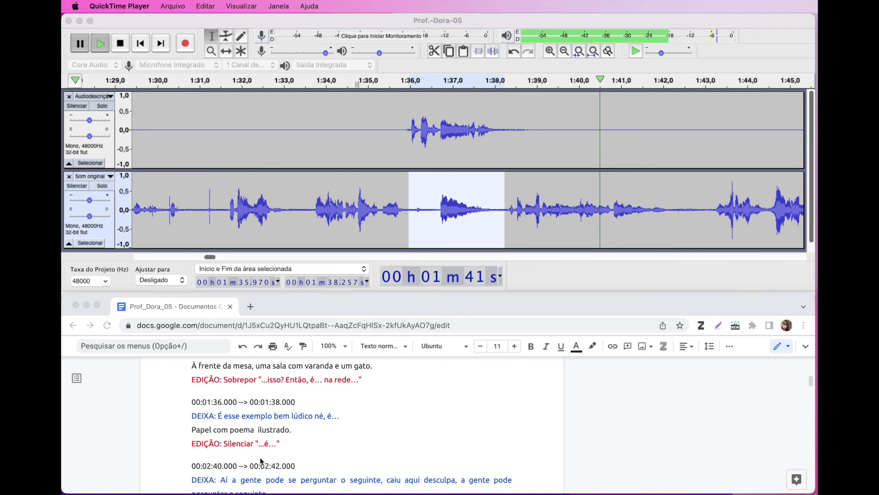
Consult the script note on silencing "...é…" at 1:36 and play both tracks from about 1:33.6 through that passage, pausing after it
{"action": "left_click", "coordinate": [209, 416]}
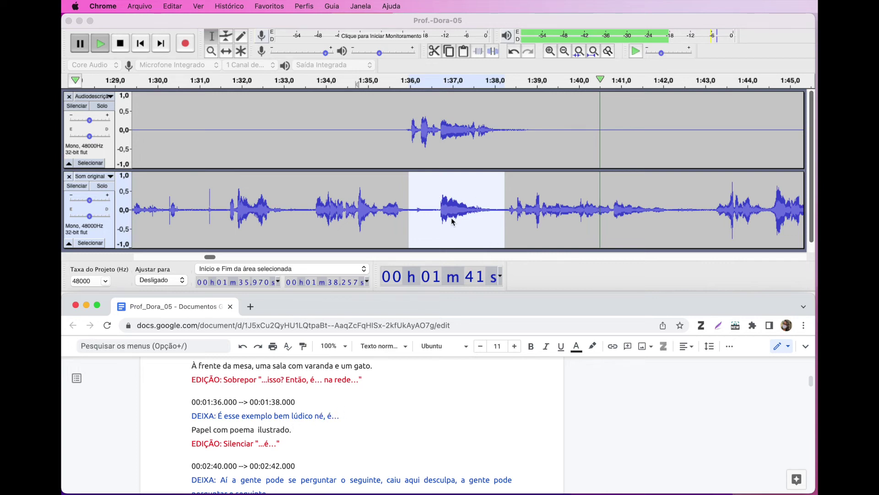
{"action": "left_click", "coordinate": [396, 135]}
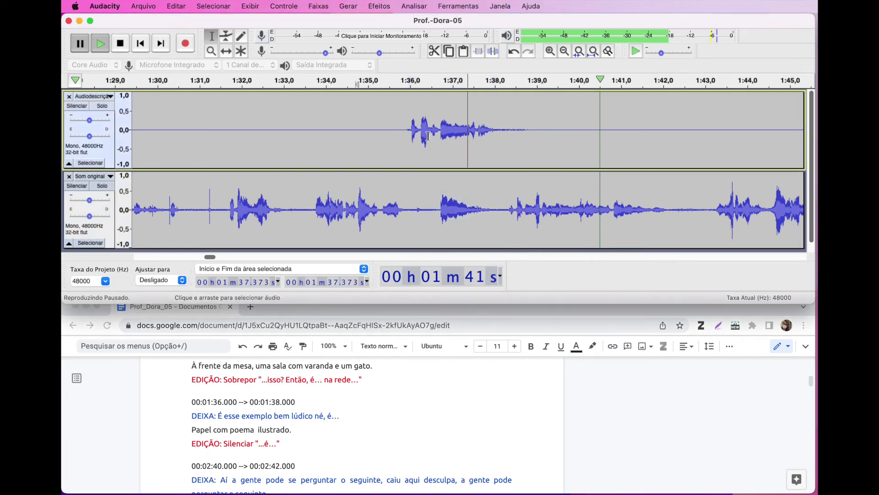
{"action": "left_click_drag", "start_coordinate": [418, 135], "coordinate": [523, 137]}
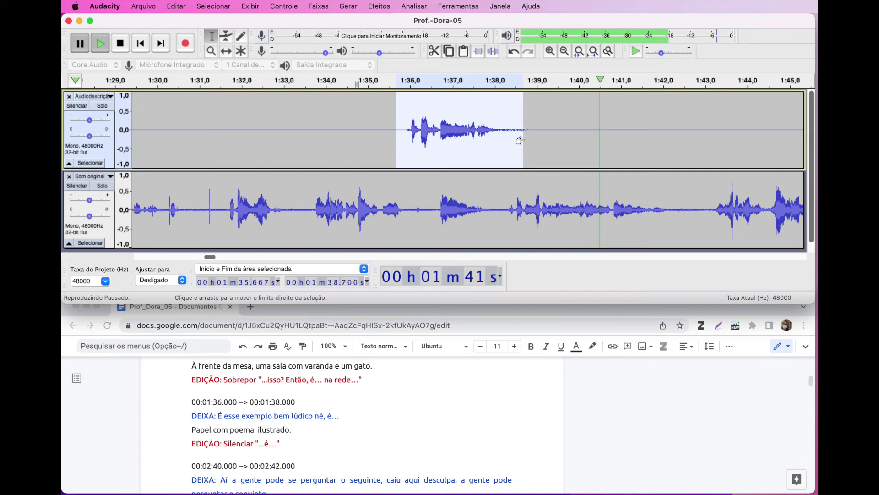
{"action": "left_click", "coordinate": [309, 134]}
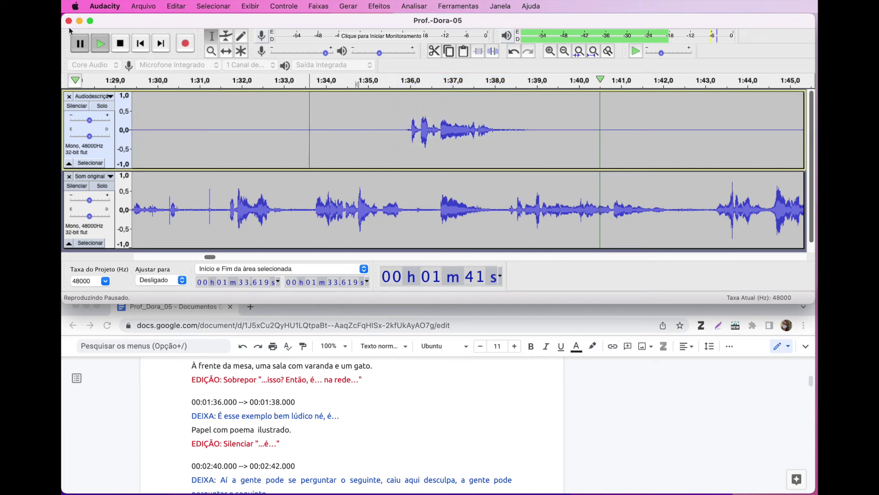
{"action": "left_click", "coordinate": [99, 44]}
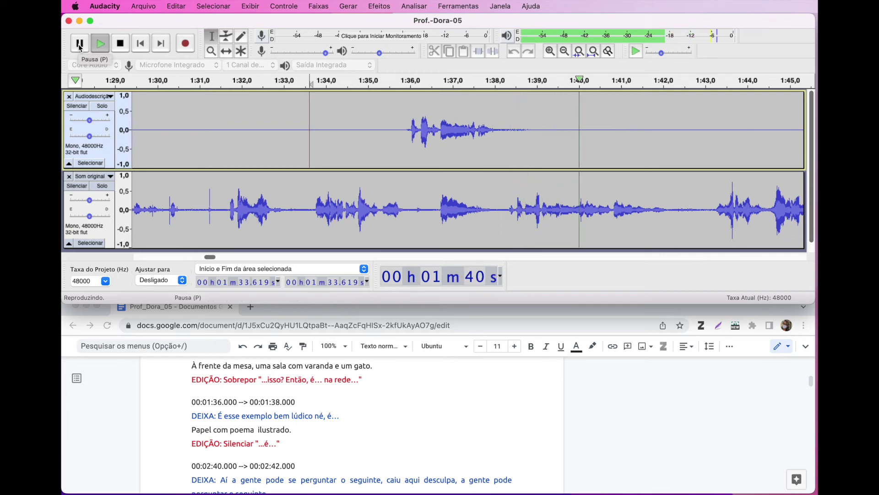
{"action": "left_click", "coordinate": [79, 45]}
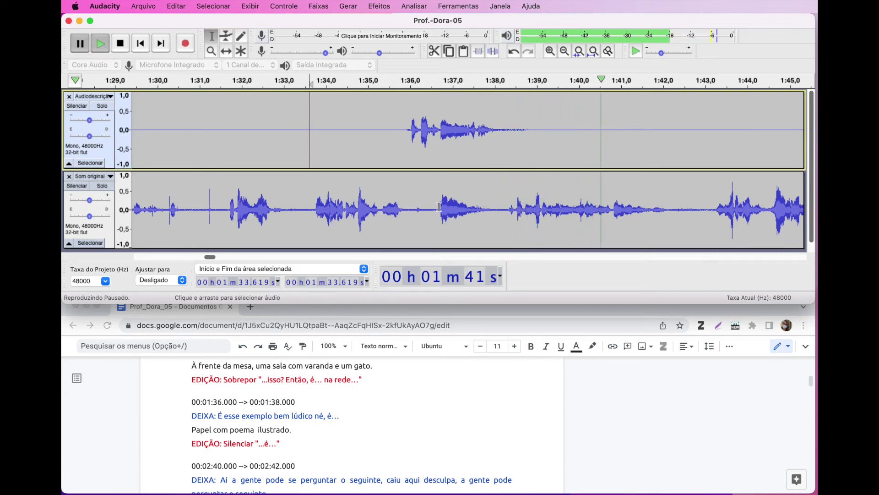
Mark the "é…" interjection on Som original, about 1:36.5 to 1:38.2
{"action": "left_click_drag", "start_coordinate": [432, 207], "coordinate": [498, 209]}
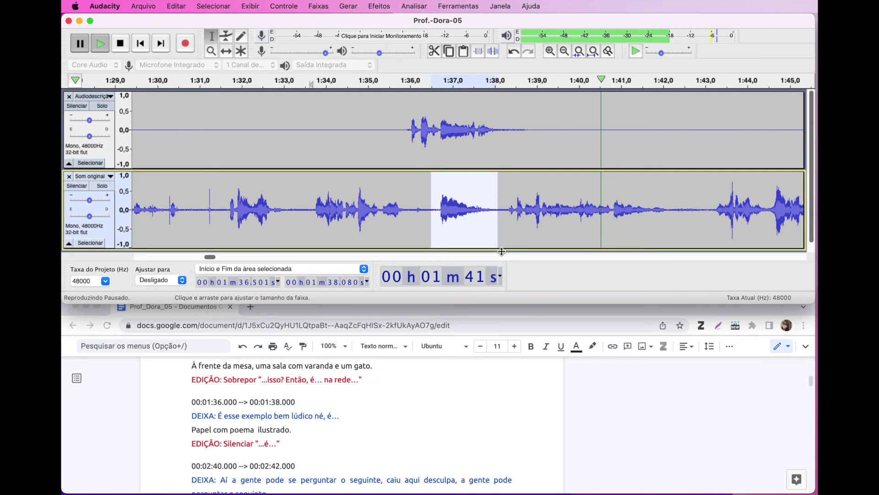
{"action": "left_click", "coordinate": [349, 6]}
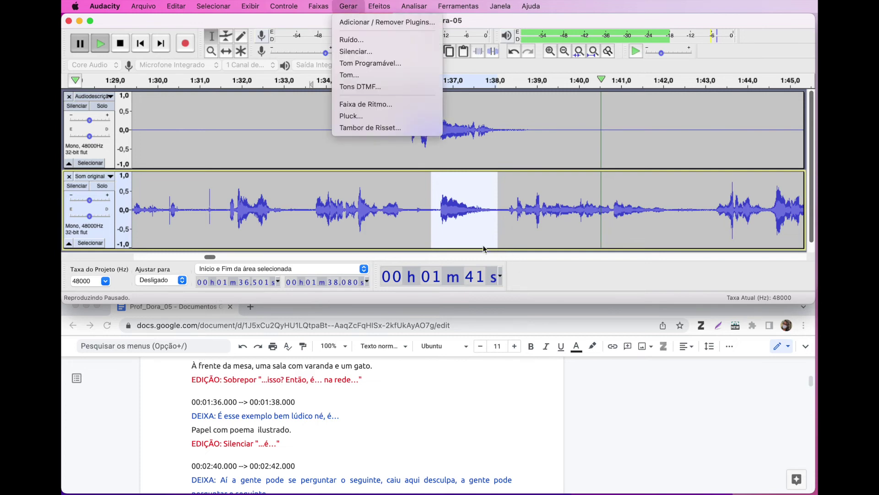
{"action": "left_click", "coordinate": [437, 211]}
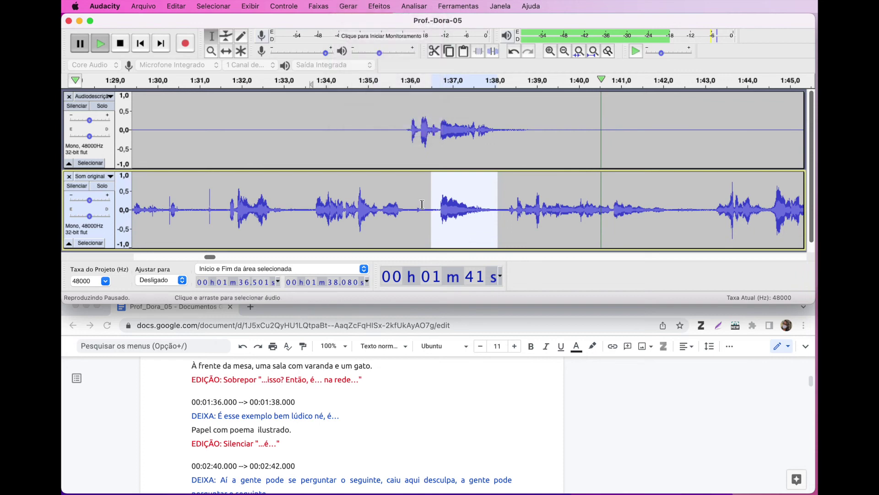
{"action": "left_click", "coordinate": [422, 206]}
{"action": "left_click_drag", "start_coordinate": [431, 203], "coordinate": [501, 207]}
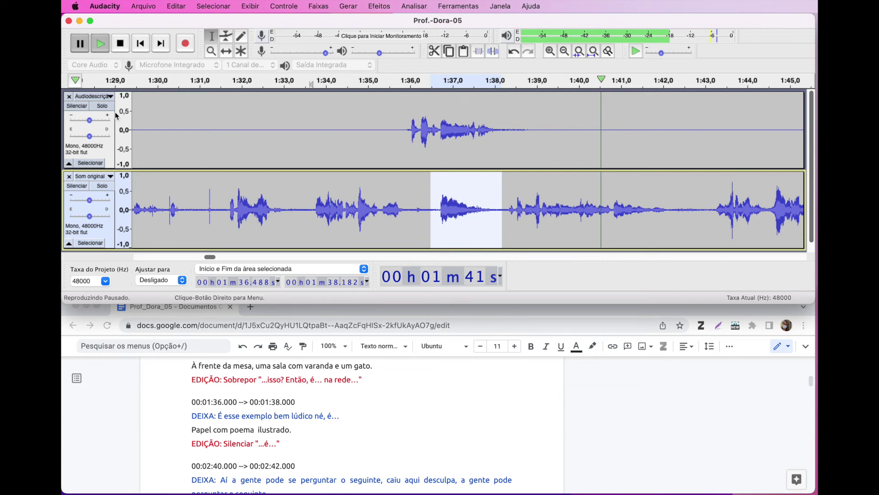
Isolate the Som original track by soloing it and muting Audiodescrição
{"action": "left_click", "coordinate": [102, 108]}
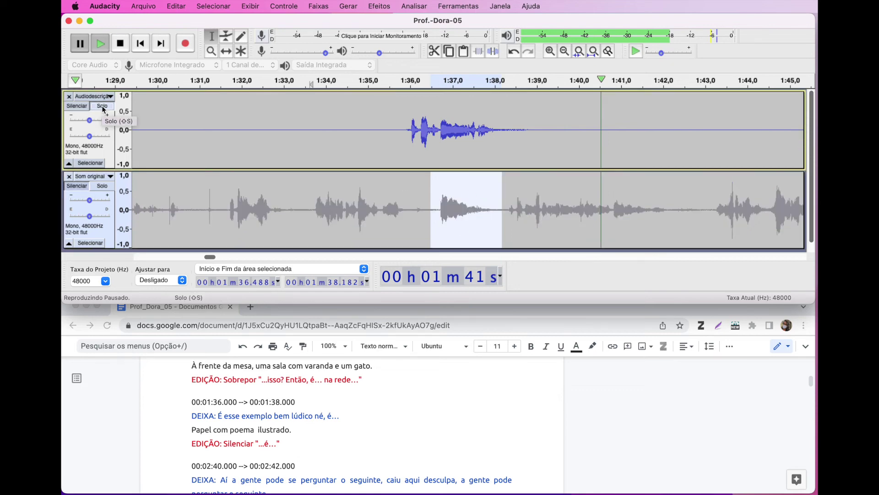
{"action": "left_click", "coordinate": [76, 105]}
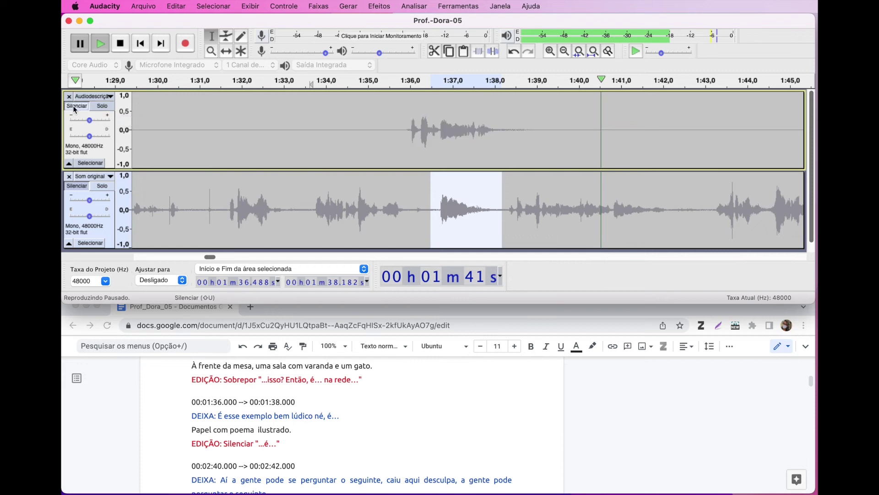
{"action": "left_click", "coordinate": [102, 186]}
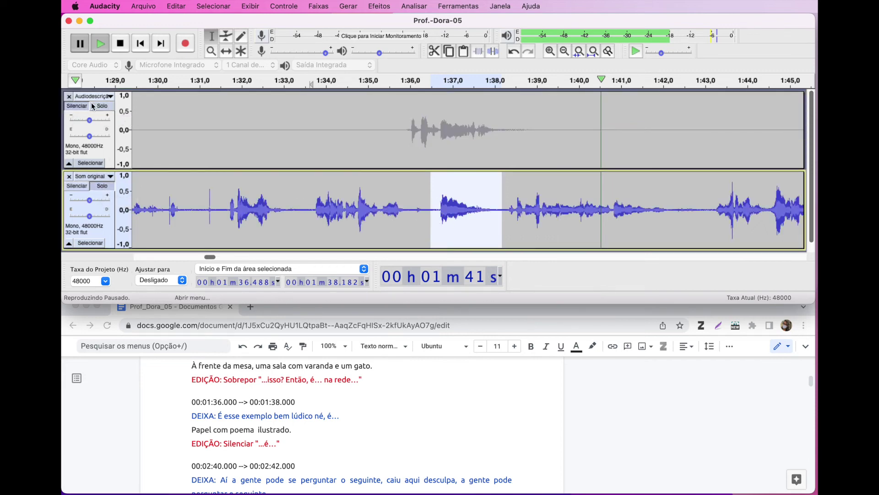
{"action": "left_click", "coordinate": [99, 188]}
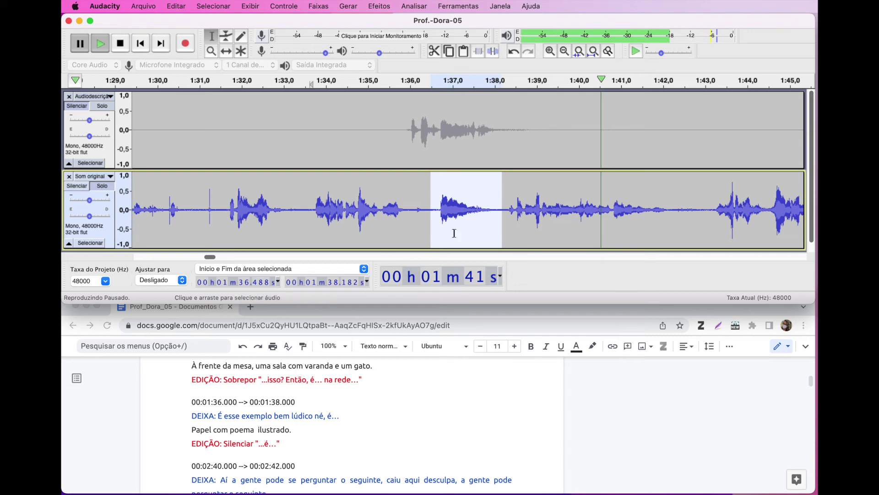
Replace the "é…" on Som original, from 1:36.564 to 1:38.131, with generated silence of the same duration
{"action": "left_click", "coordinate": [434, 208]}
{"action": "left_click_drag", "start_coordinate": [437, 208], "coordinate": [500, 209]}
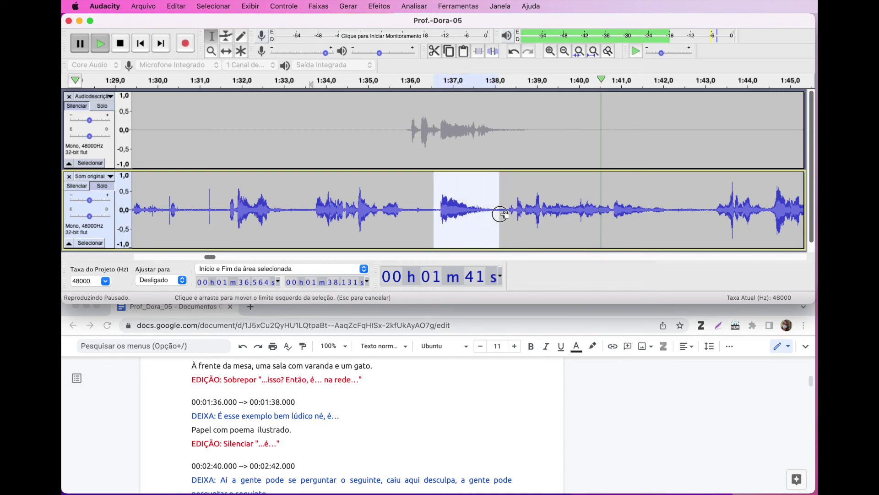
{"action": "left_click", "coordinate": [100, 44]}
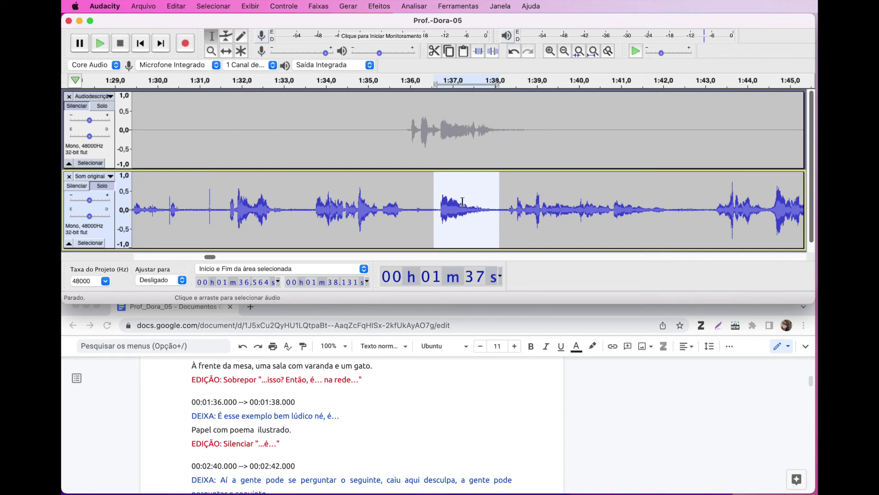
{"action": "left_click", "coordinate": [348, 7]}
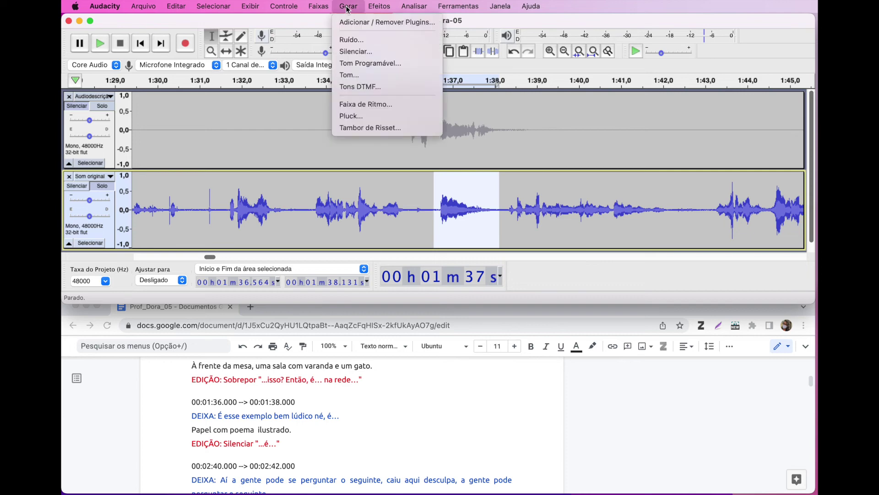
{"action": "left_click", "coordinate": [357, 51]}
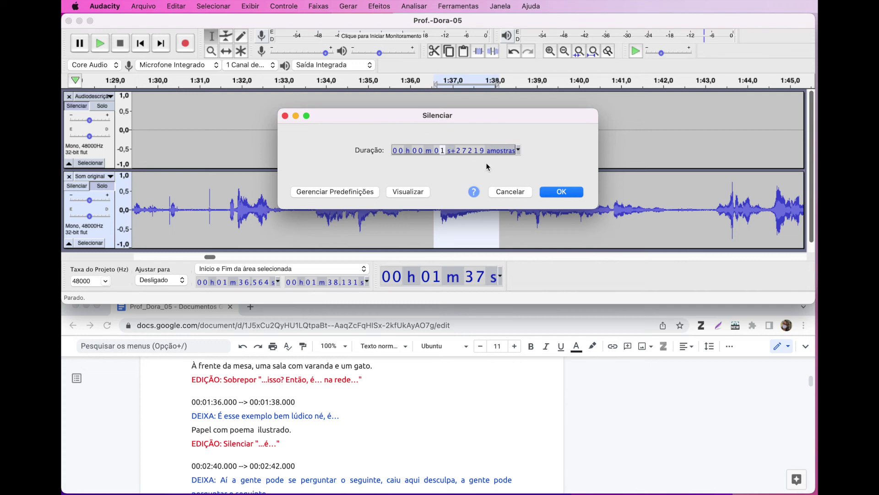
{"action": "left_click", "coordinate": [562, 192]}
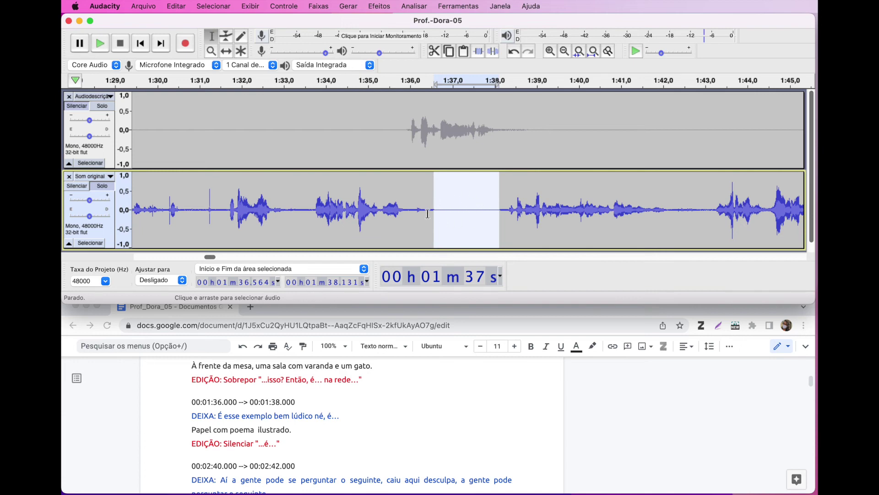
Reactivate both tracks and play them from about 1:33.6 to check the silenced "é…" passage, stopping after it
{"action": "left_click", "coordinate": [79, 108]}
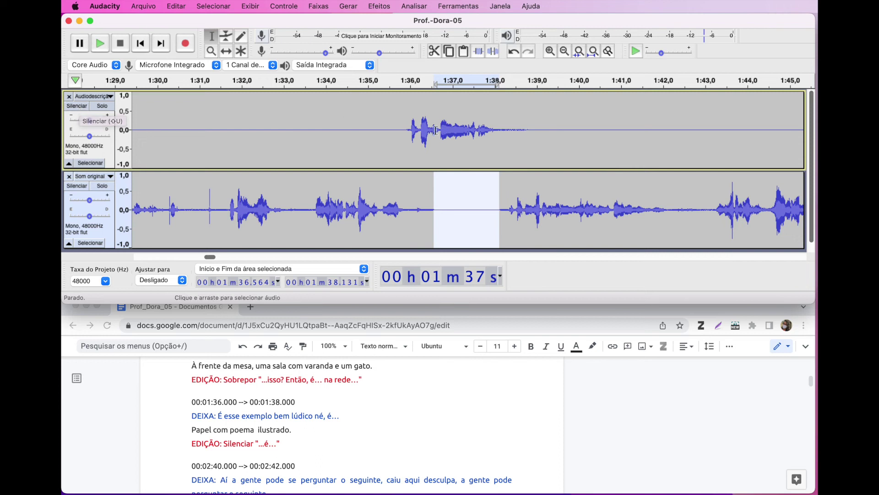
{"action": "left_click", "coordinate": [307, 129]}
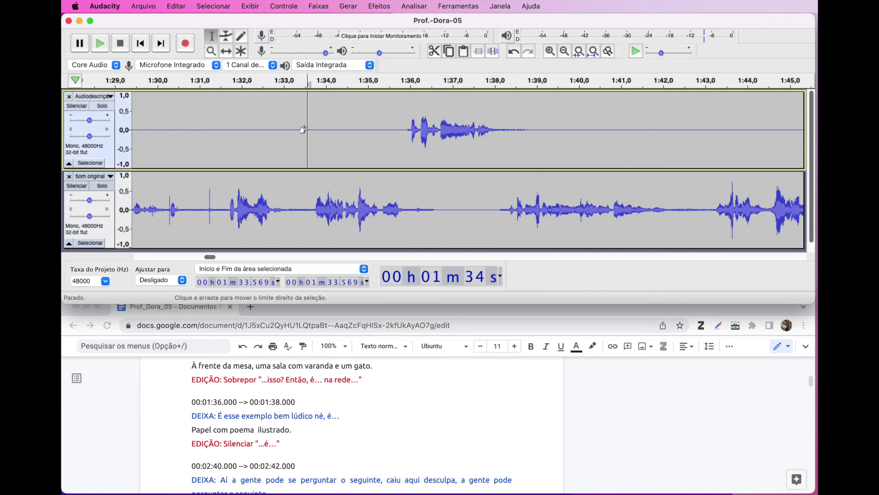
{"action": "left_click", "coordinate": [100, 44]}
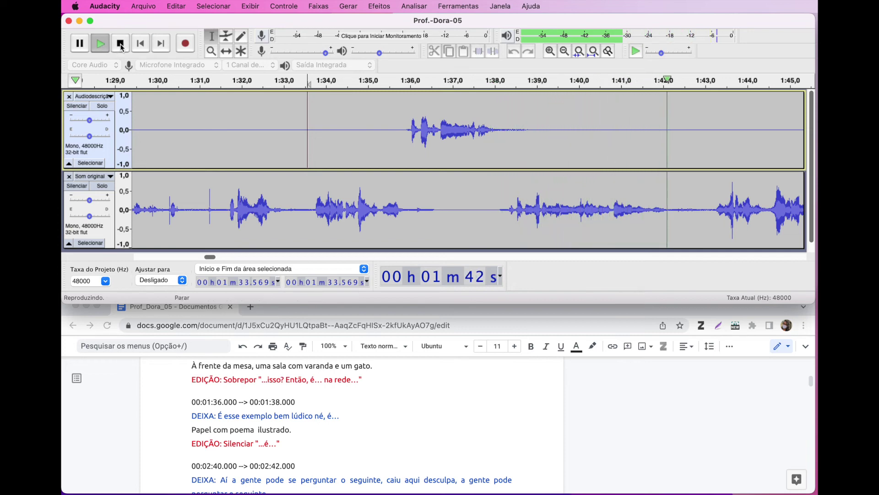
{"action": "left_click", "coordinate": [120, 46]}
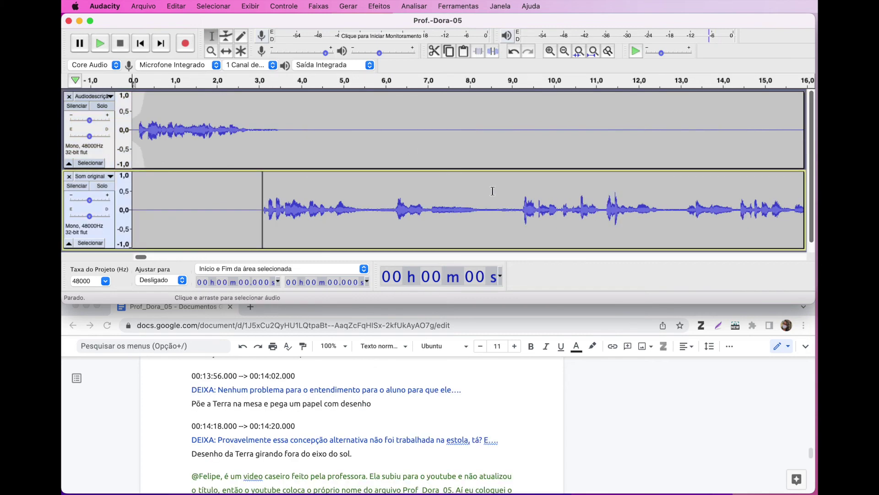
Save the Audacity project under its existing name
{"action": "scroll", "coordinate": [492, 191], "scroll_direction": "right", "scroll_amount": 10}
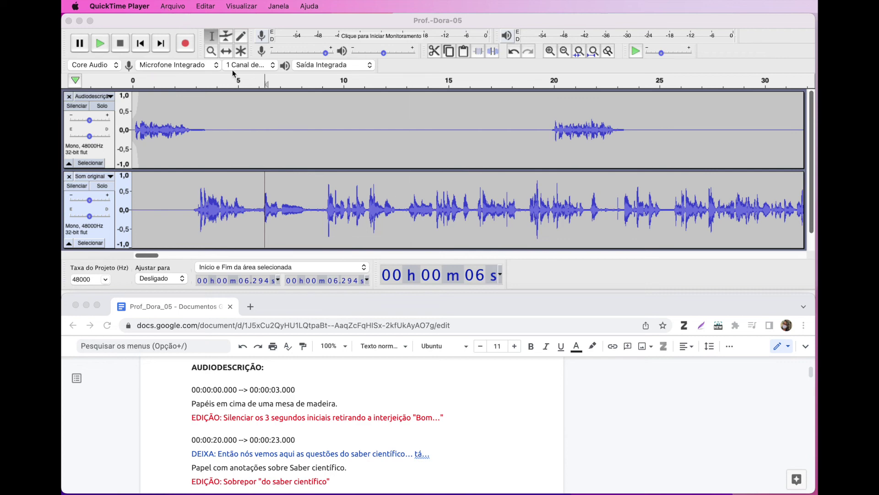
{"action": "left_click", "coordinate": [301, 20]}
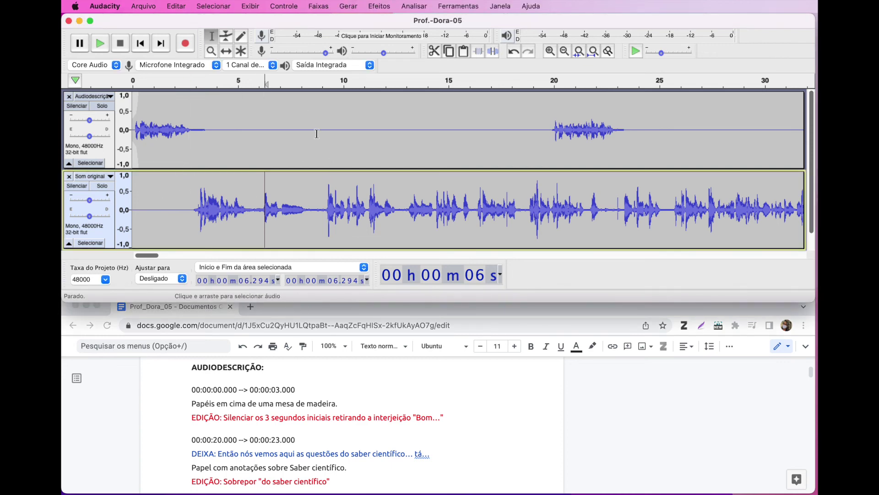
{"action": "left_click", "coordinate": [143, 7]}
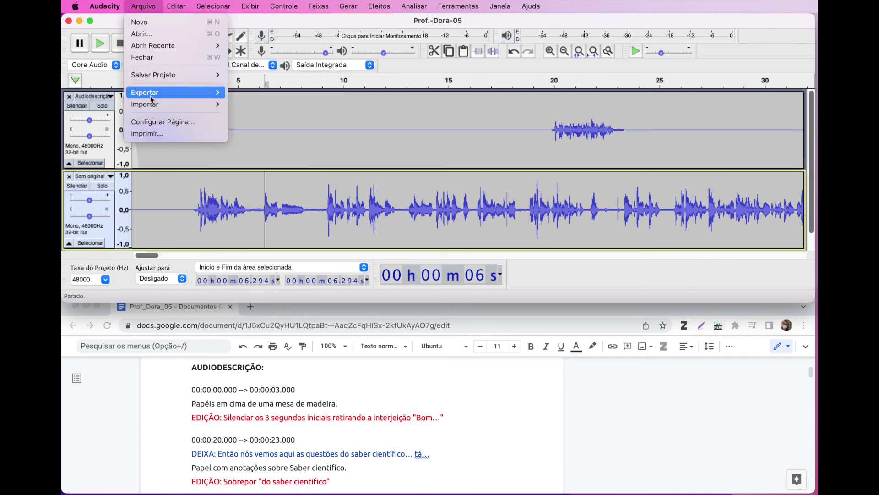
{"action": "mouse_move", "coordinate": [150, 78]}
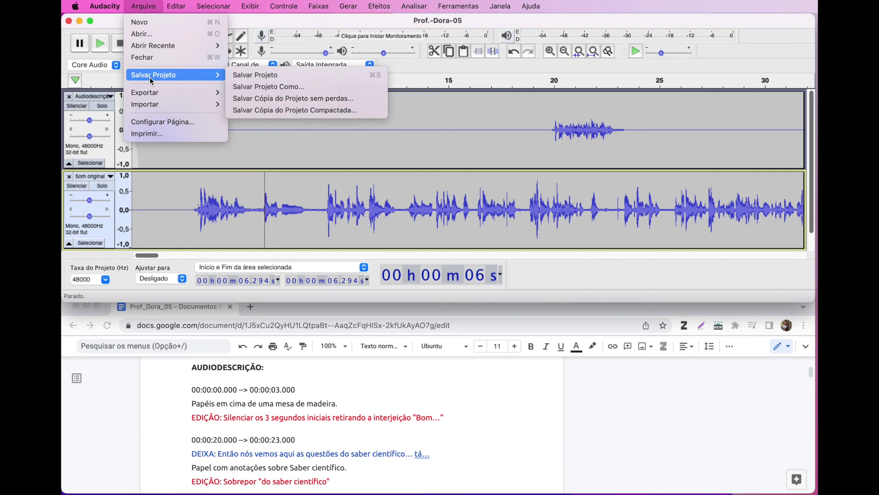
{"action": "left_click", "coordinate": [251, 76]}
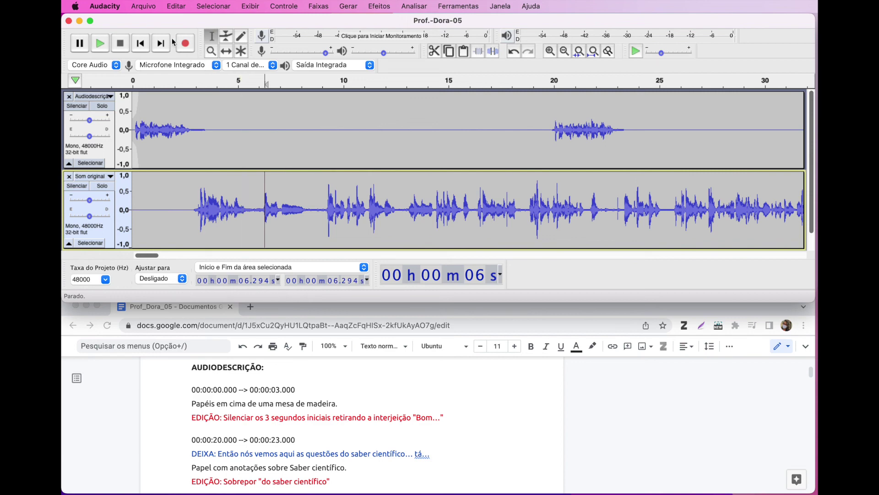
Export both tracks mixed to mono as an MP3 named Audiodescricao in the Downloads folder
{"action": "left_click", "coordinate": [143, 6]}
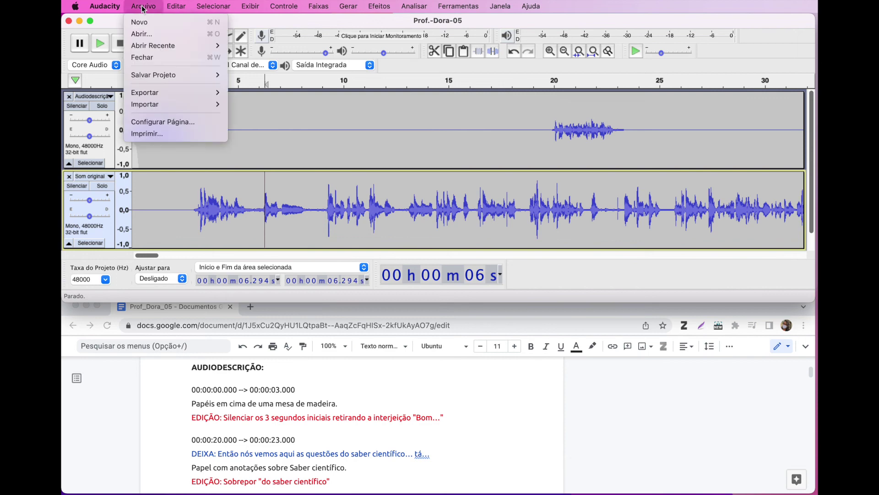
{"action": "mouse_move", "coordinate": [164, 95]}
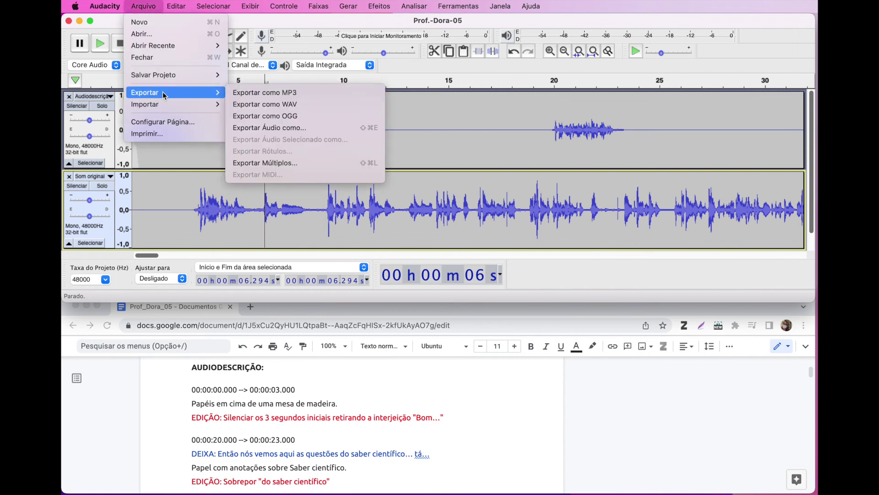
{"action": "left_click", "coordinate": [260, 92]}
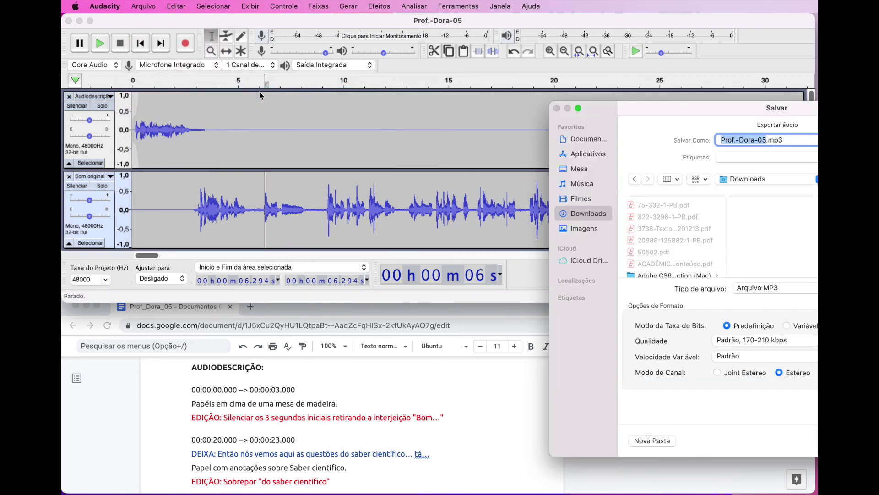
{"action": "left_click_drag", "start_coordinate": [697, 106], "coordinate": [476, 66]}
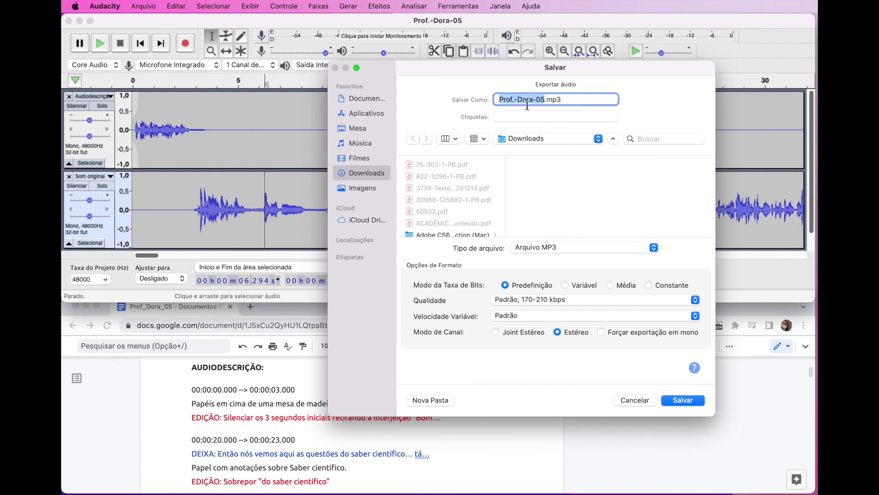
{"action": "type", "text": "A"}
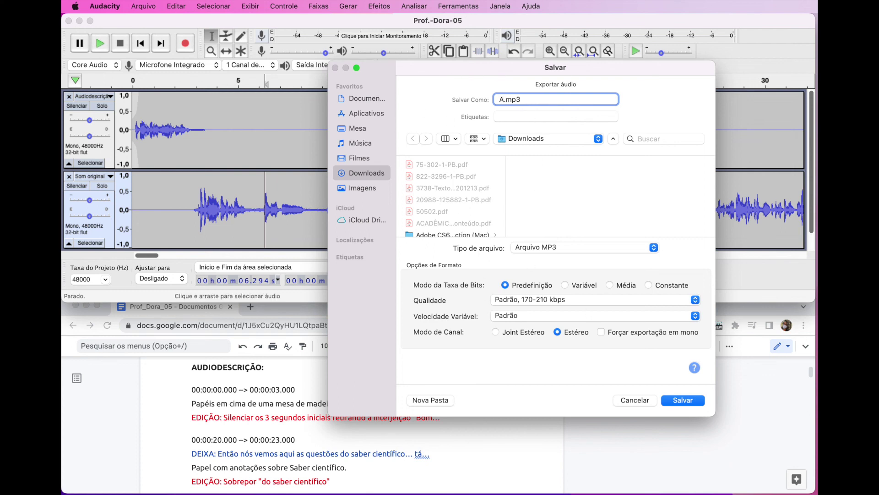
{"action": "type", "text": "udiodescricao"}
{"action": "left_click", "coordinate": [683, 401]}
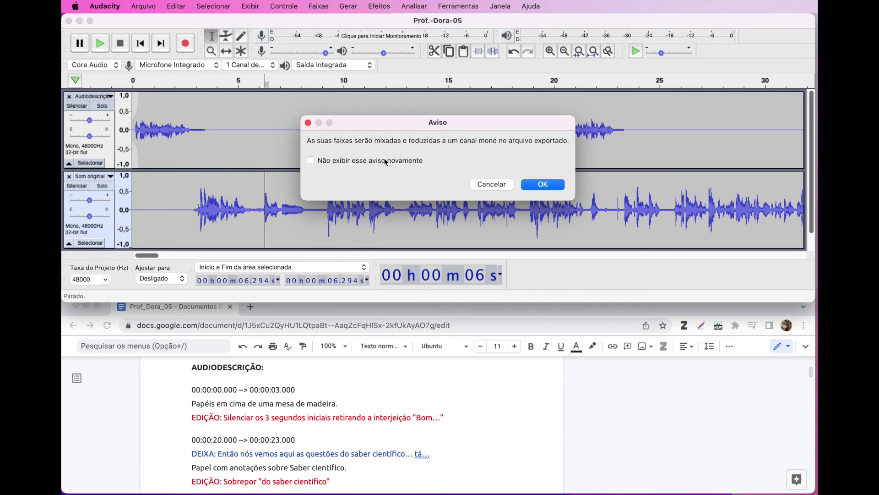
{"action": "left_click", "coordinate": [548, 185]}
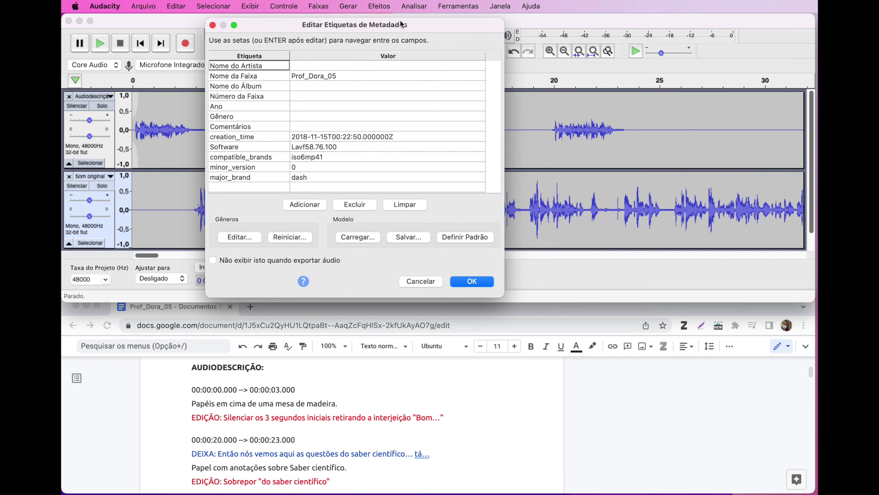
Enter the teacher's name as artist and "pedagogização com audiodescrição" as track name in the metadata, and complete the export
{"action": "left_click", "coordinate": [305, 64]}
{"action": "type", "text": "Profes"}
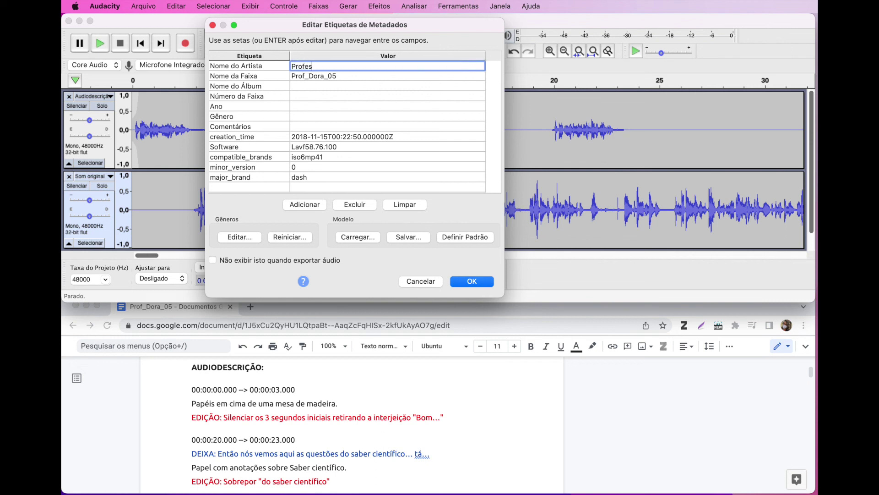
{"action": "type", "text": "sora Dora"}
{"action": "key", "text": "Return"}
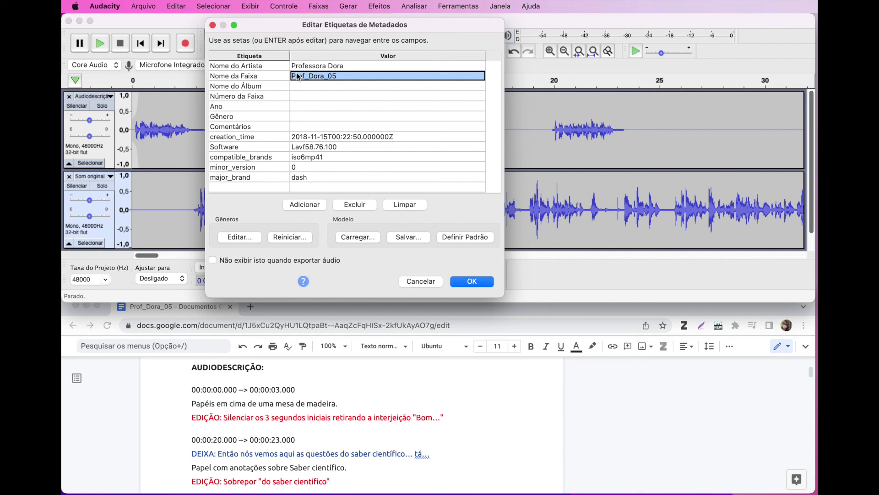
{"action": "type", "text": "pedagogi"}
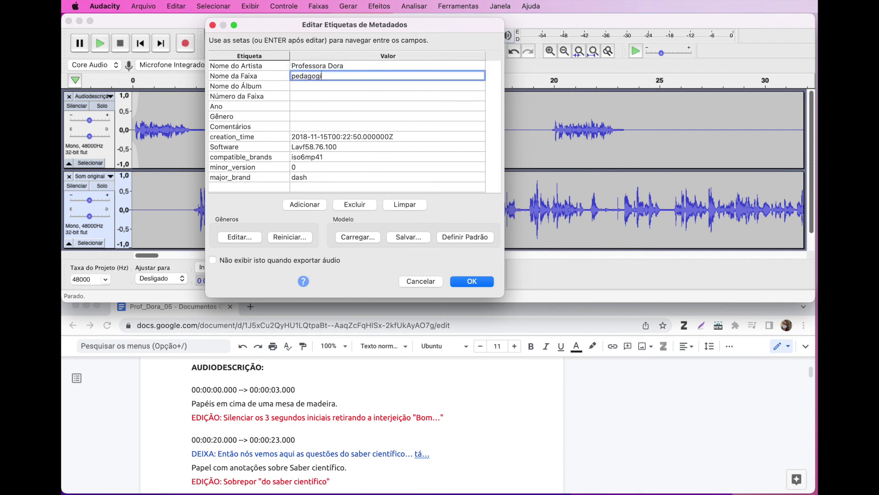
{"action": "type", "text": "zação com audiodescrição"}
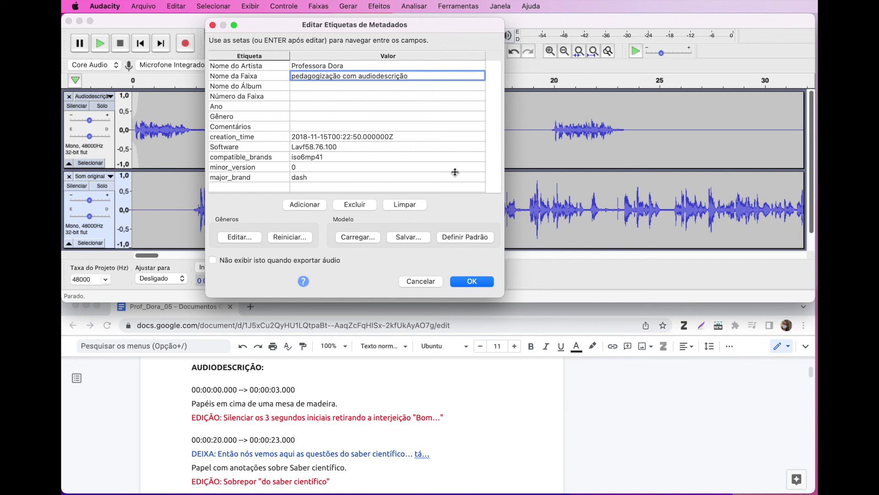
{"action": "left_click", "coordinate": [474, 282]}
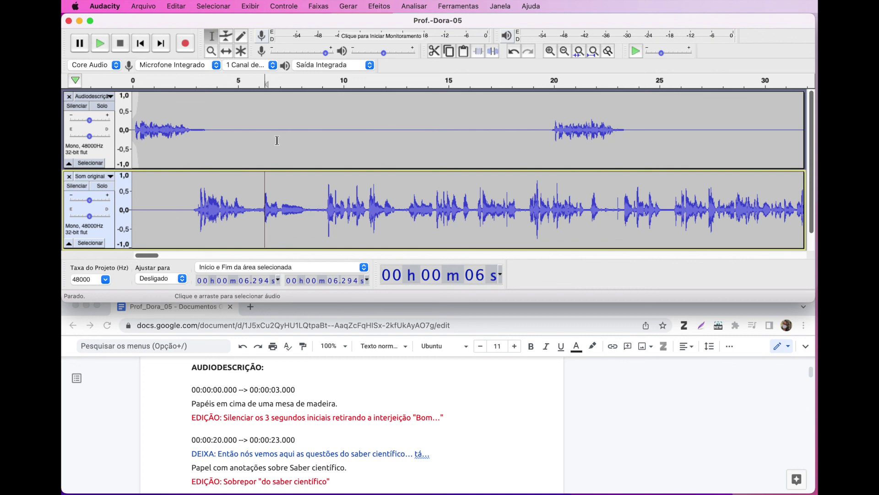
Mute Som original with Audiodescrição soloed, and export the audio description alone as soaudiodescricao.mp3 in Downloads
{"action": "left_click", "coordinate": [79, 185]}
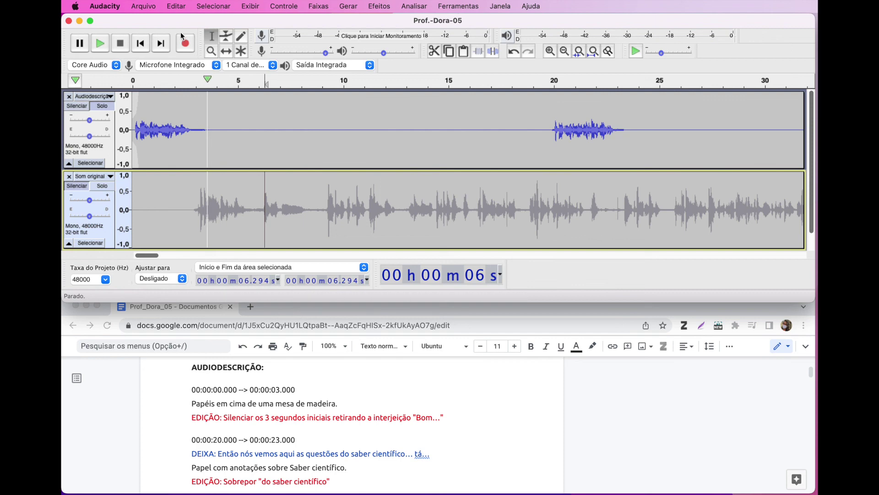
{"action": "left_click", "coordinate": [140, 6]}
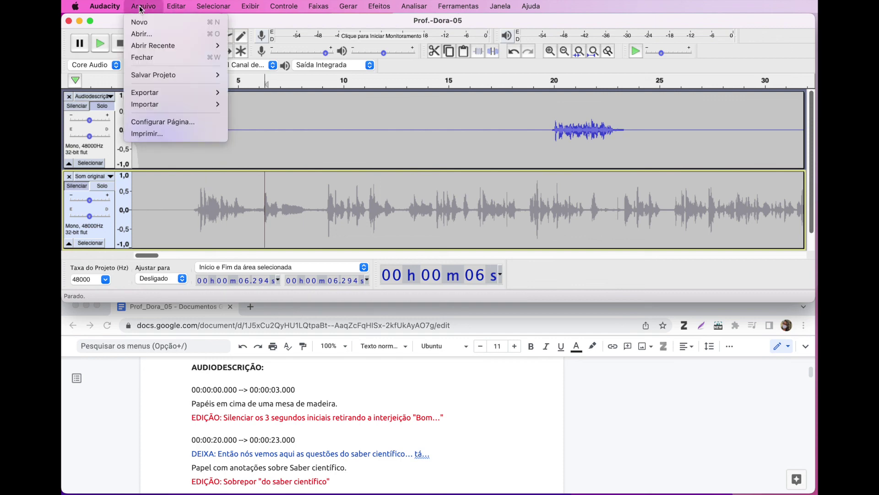
{"action": "mouse_move", "coordinate": [174, 92]}
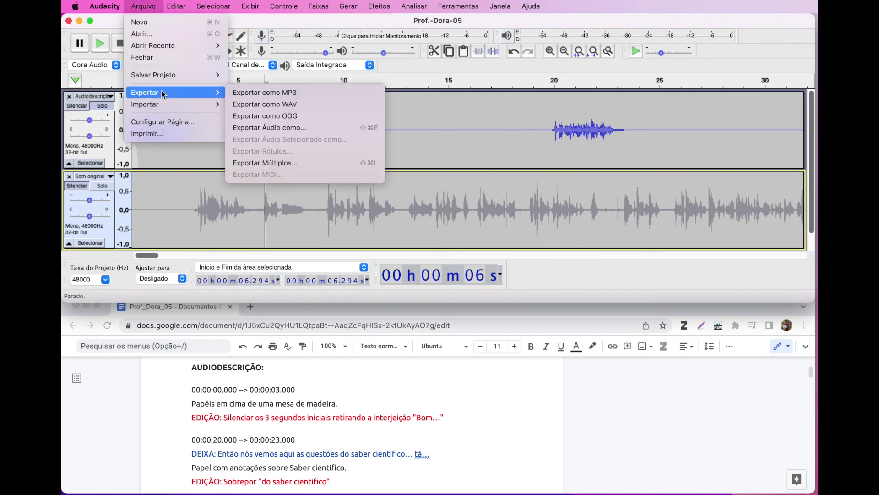
{"action": "left_click", "coordinate": [256, 93]}
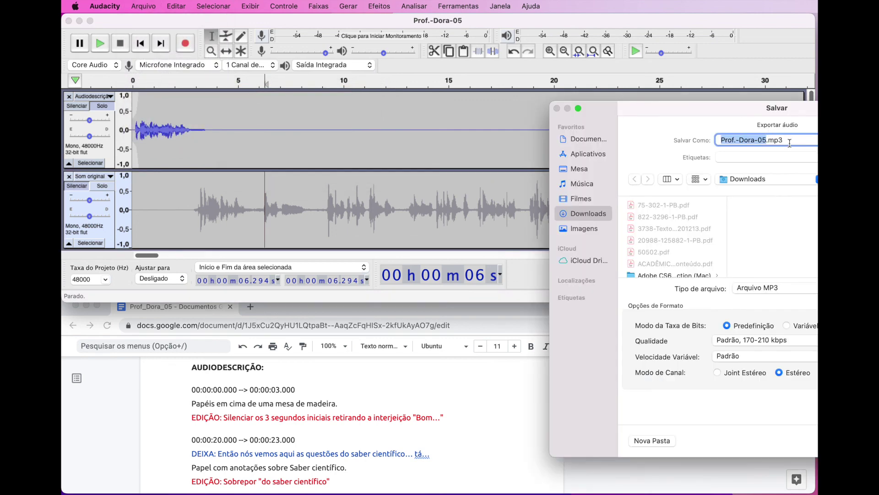
{"action": "type", "text": "soaudiode"}
{"action": "left_click_drag", "start_coordinate": [730, 111], "coordinate": [458, 82]}
{"action": "type", "text": "scriçã"}
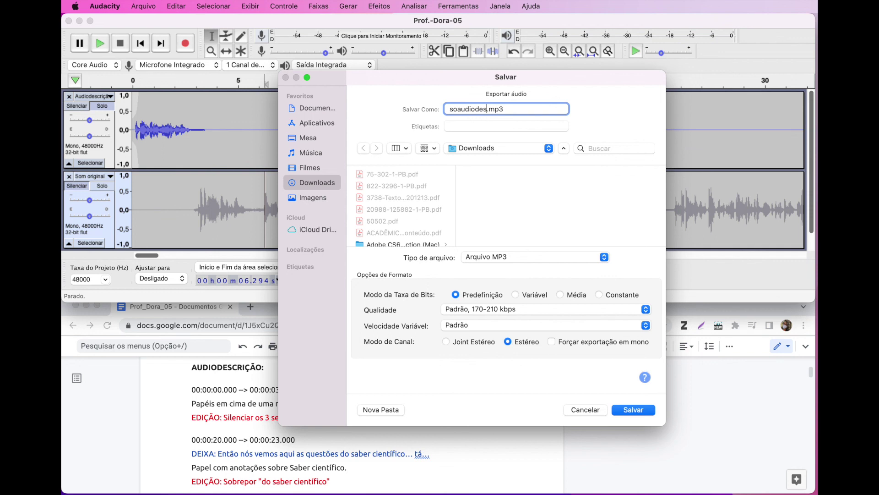
{"action": "key", "text": "BackSpace"}
{"action": "key", "text": "BackSpace"}
{"action": "type", "text": "cao"}
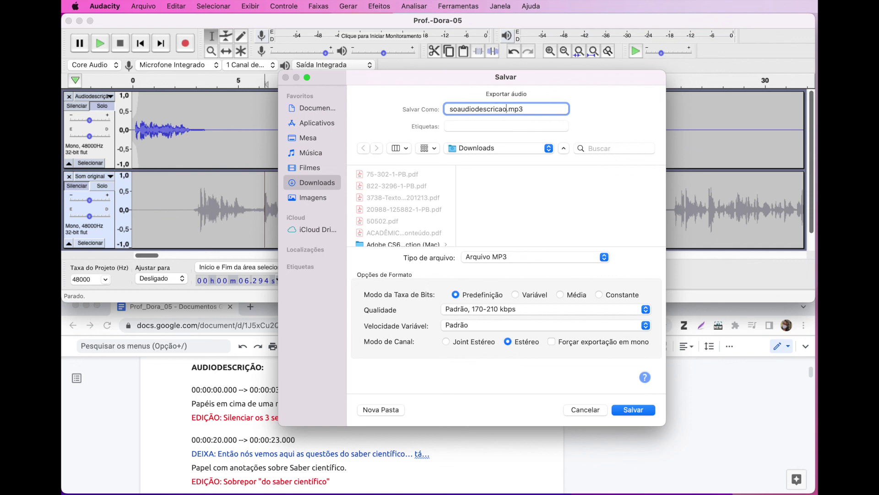
{"action": "left_click", "coordinate": [634, 410]}
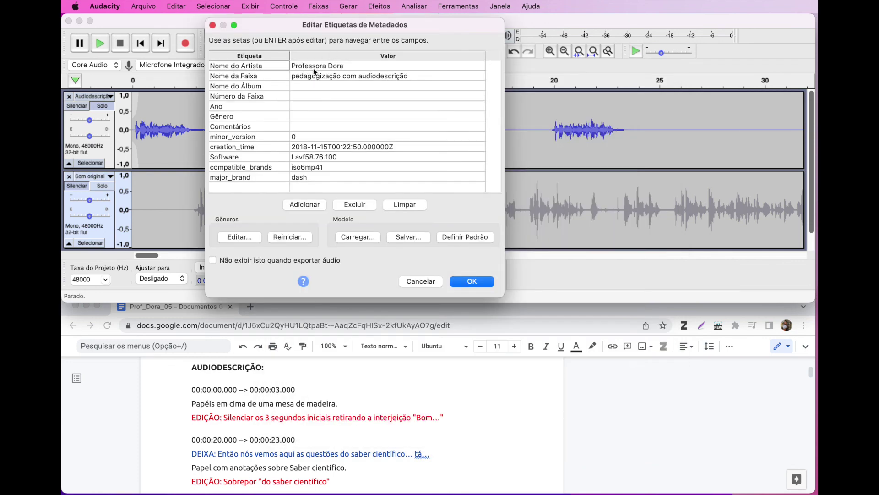
Remove "pedagogização com" from the track name in the metadata and complete the MP3 export
{"action": "left_click", "coordinate": [351, 76]}
{"action": "left_click", "coordinate": [356, 77]}
{"action": "left_click_drag", "start_coordinate": [355, 76], "coordinate": [278, 79]}
{"action": "key", "text": "BackSpace"}
{"action": "left_click", "coordinate": [472, 281]}
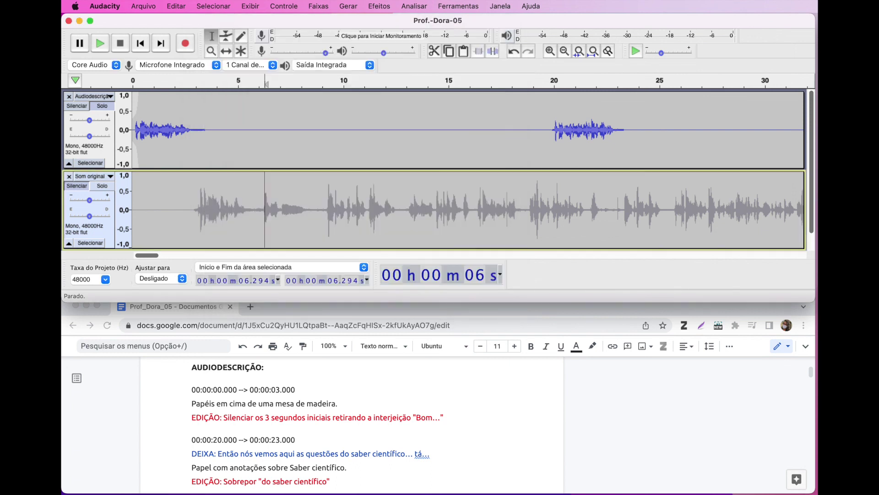